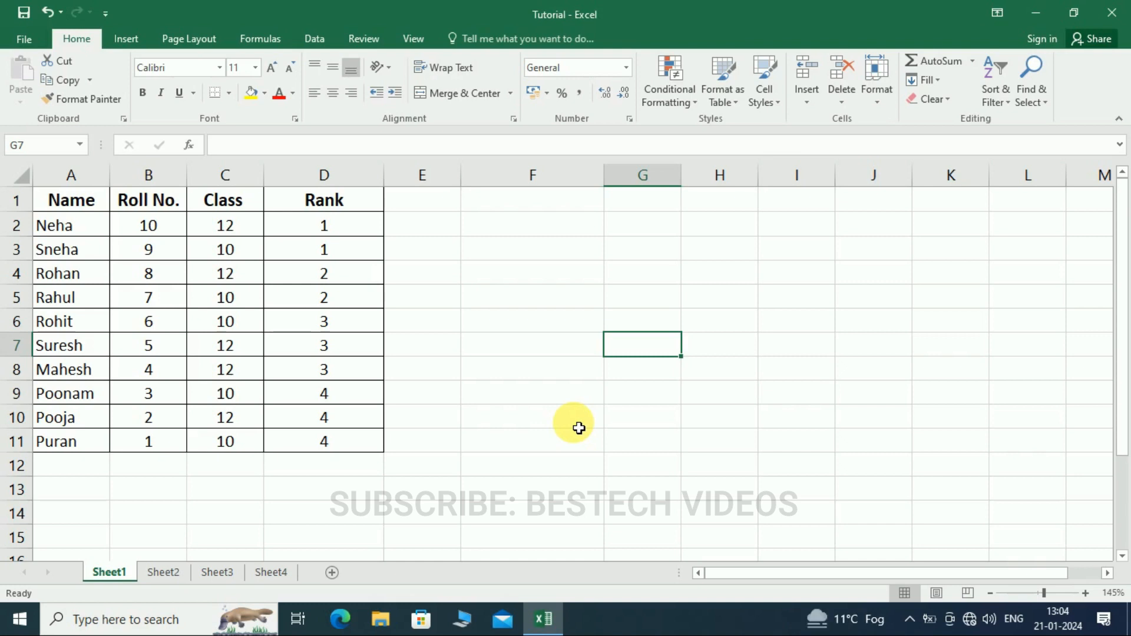
- Add filter drop-downs to the headers of table A1:D11 and view the Name column's filter options
click(469, 377)
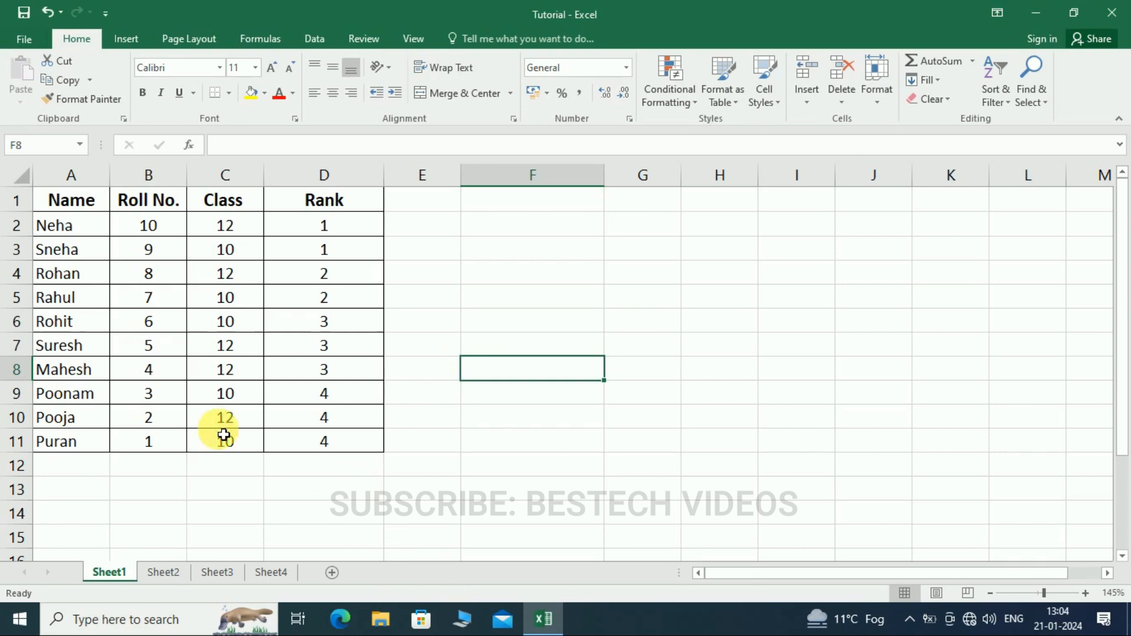
drag(68, 210, 324, 444)
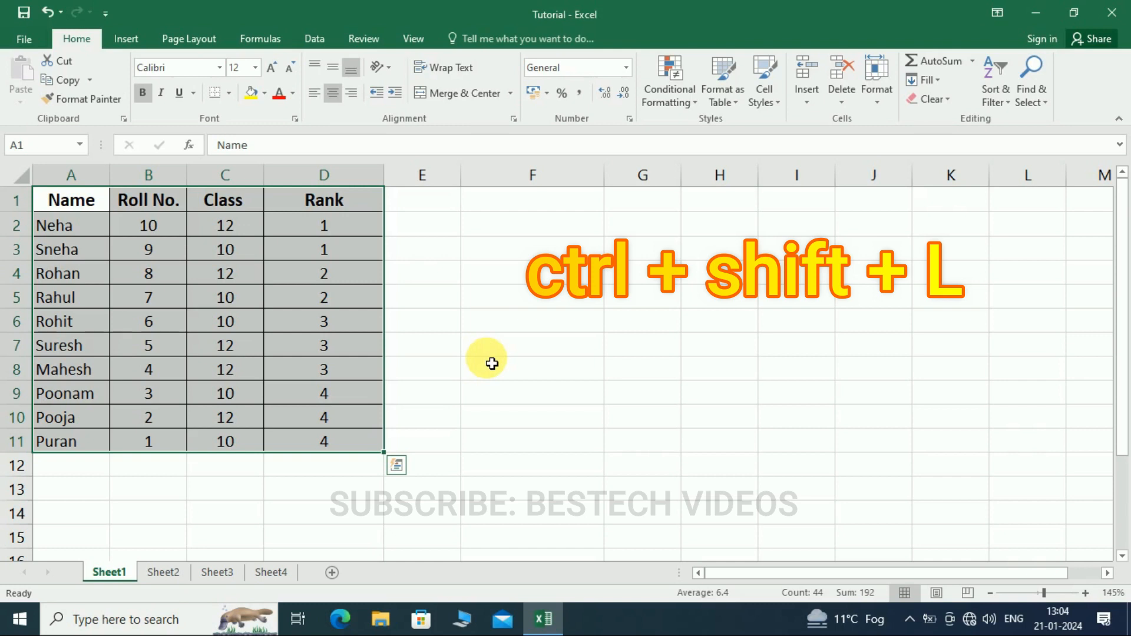
key(ctrl+shift+l)
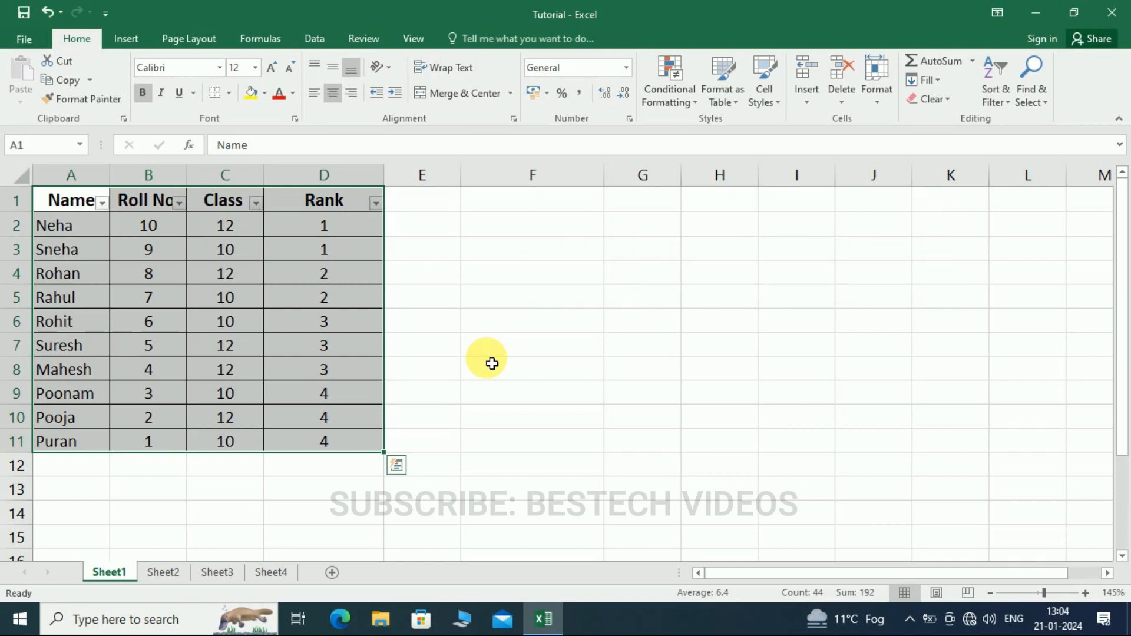
click(436, 249)
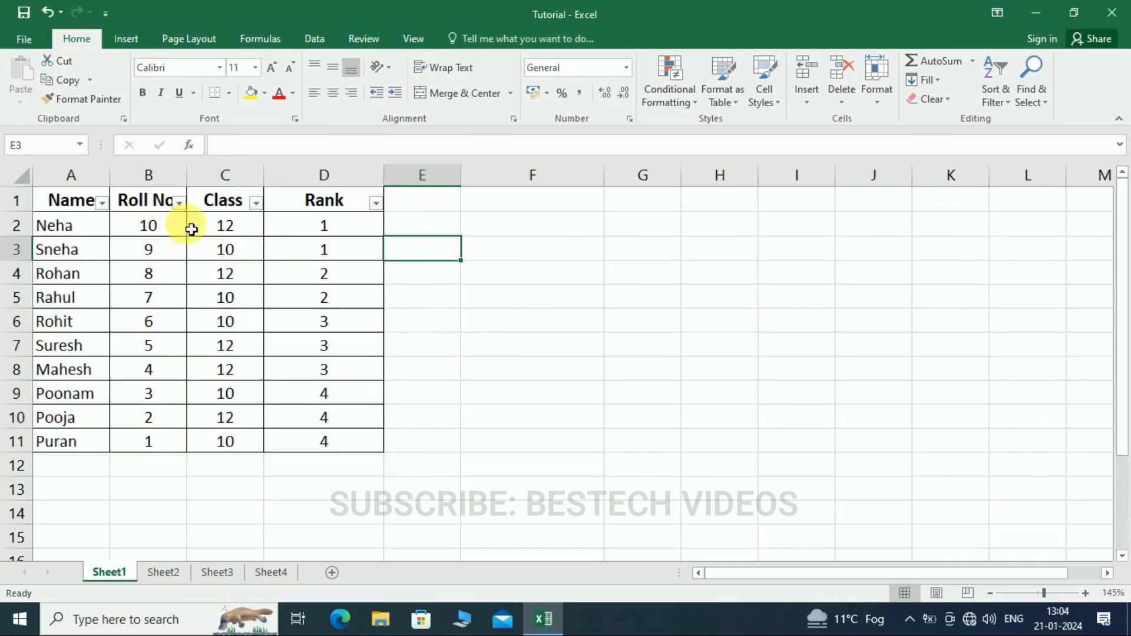
click(102, 203)
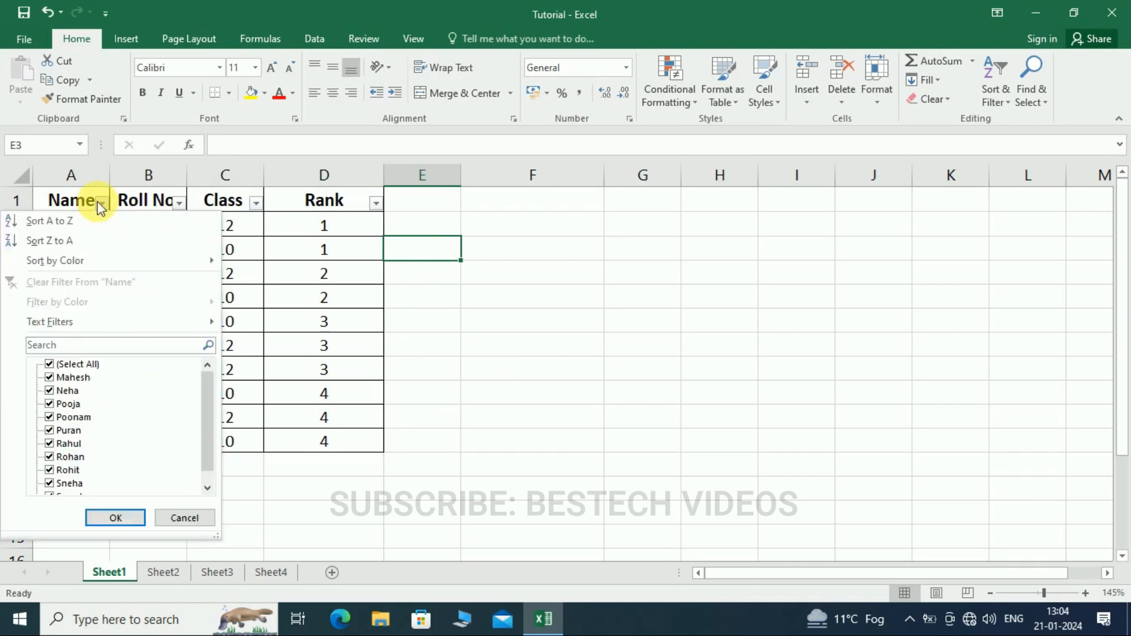
click(175, 518)
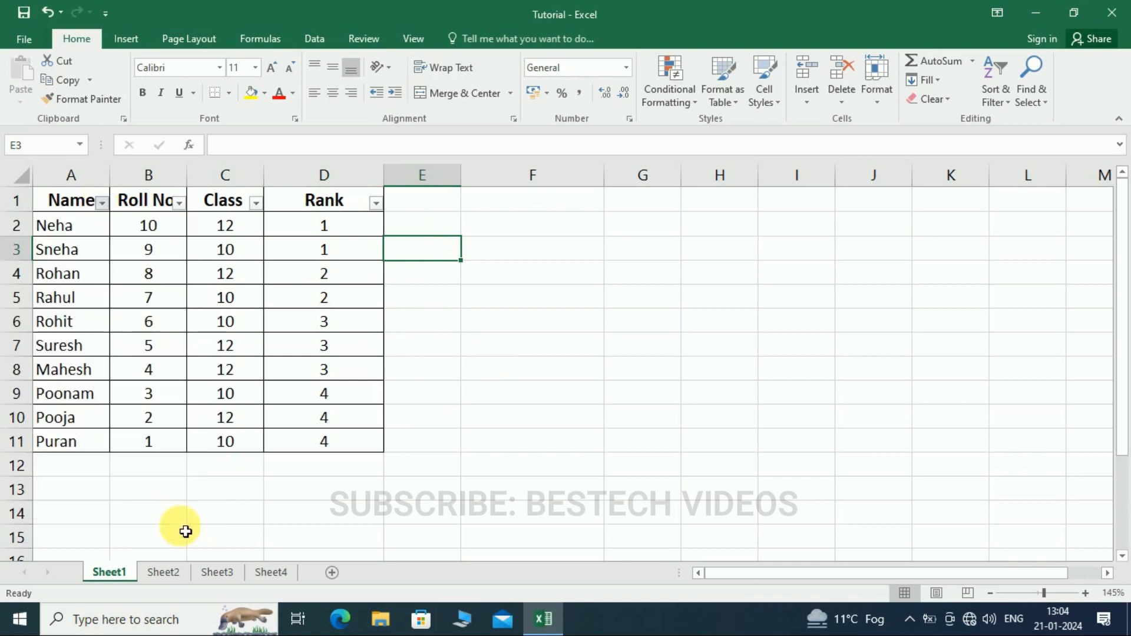
click(449, 300)
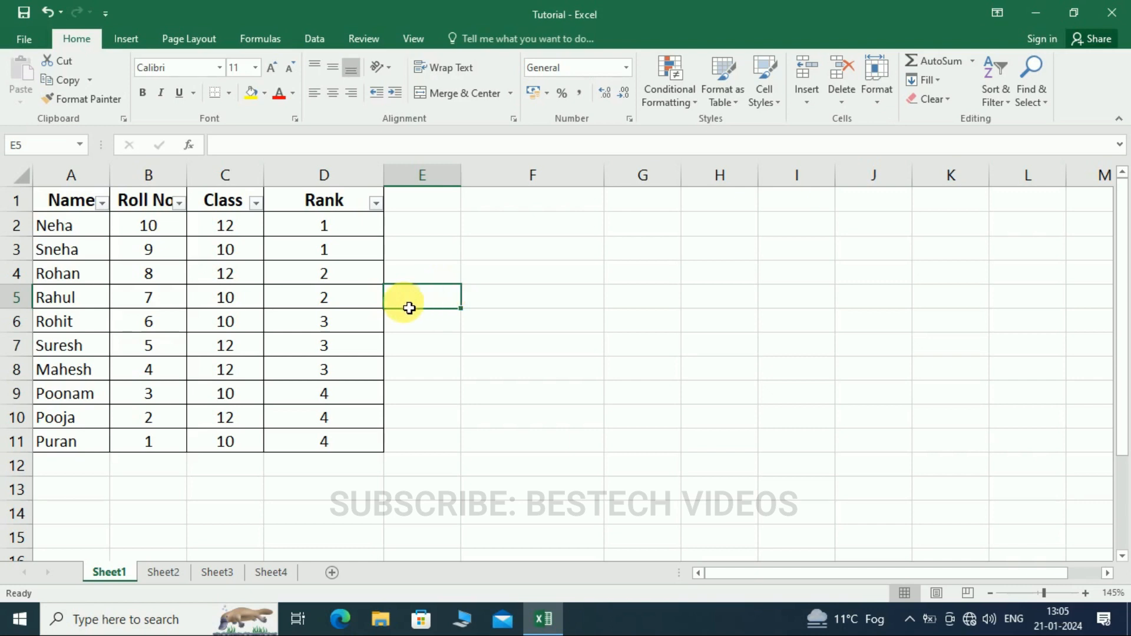
- Remove the filter drop-downs from the header row on Sheet1
key(ctrl+shift+l)
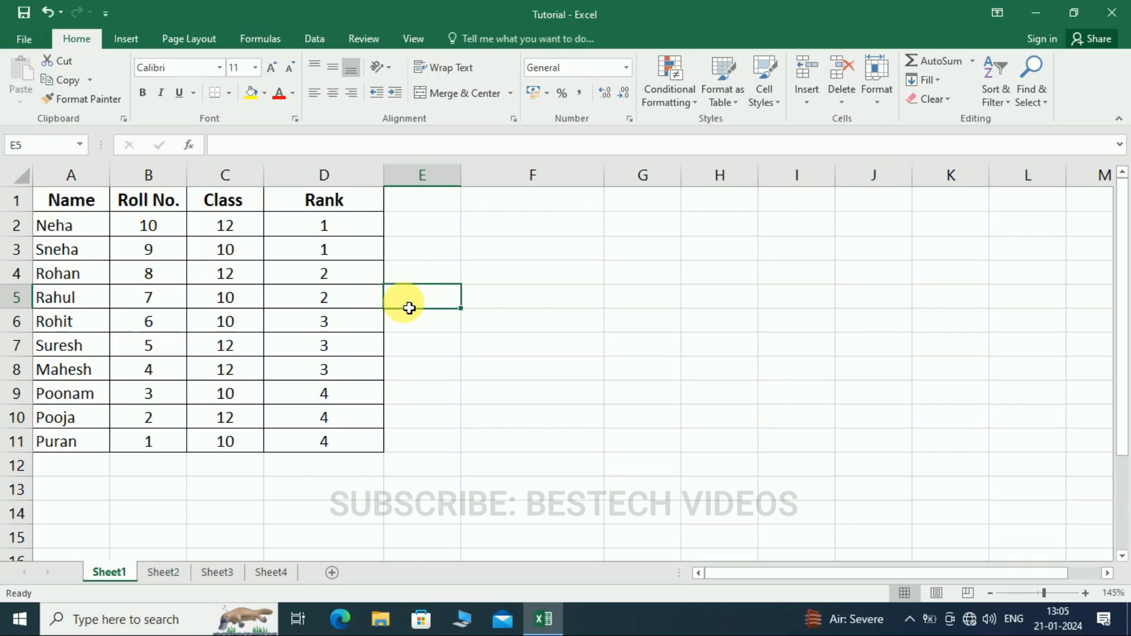
click(172, 572)
click(110, 572)
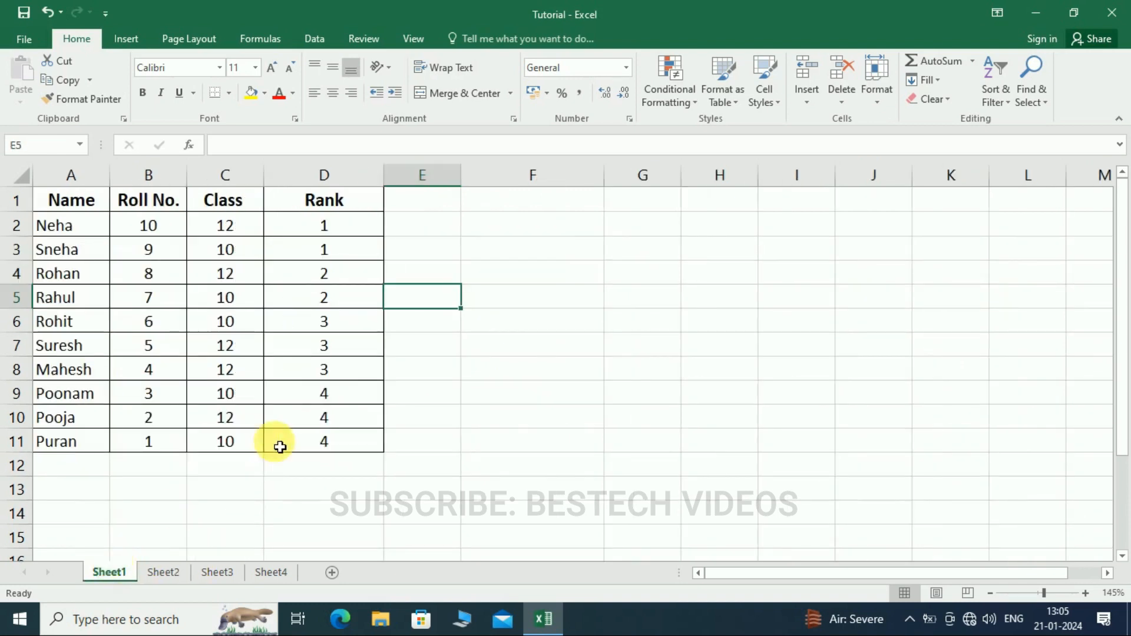
- Draw a rectangle about 3.6 cm high and 6.6 cm wide in the empty cells beside the student table
click(135, 39)
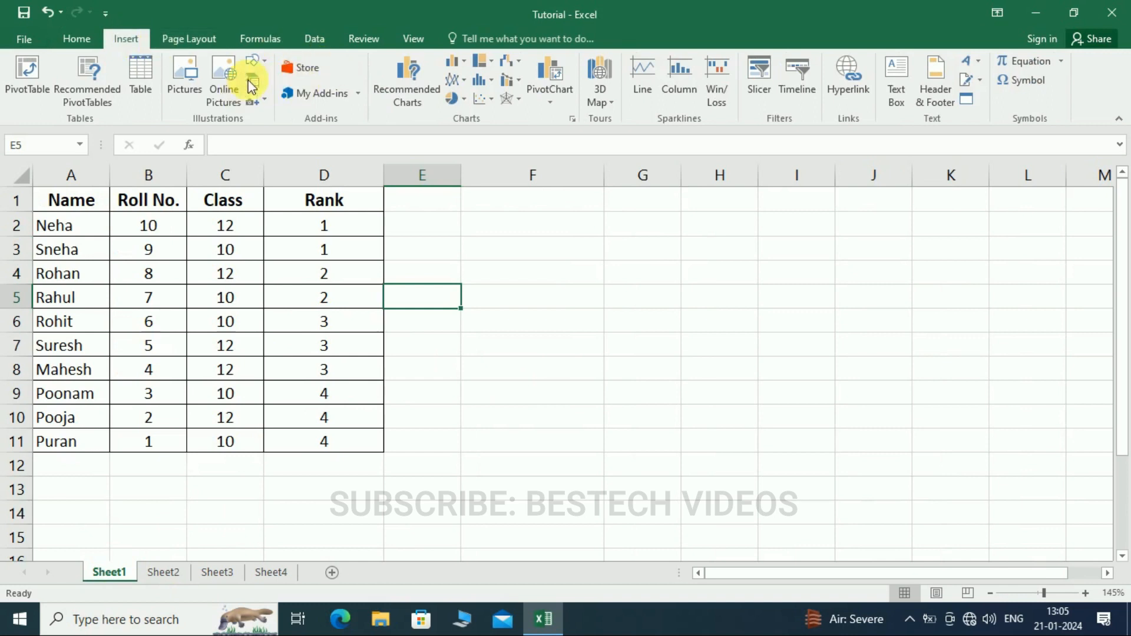
click(260, 62)
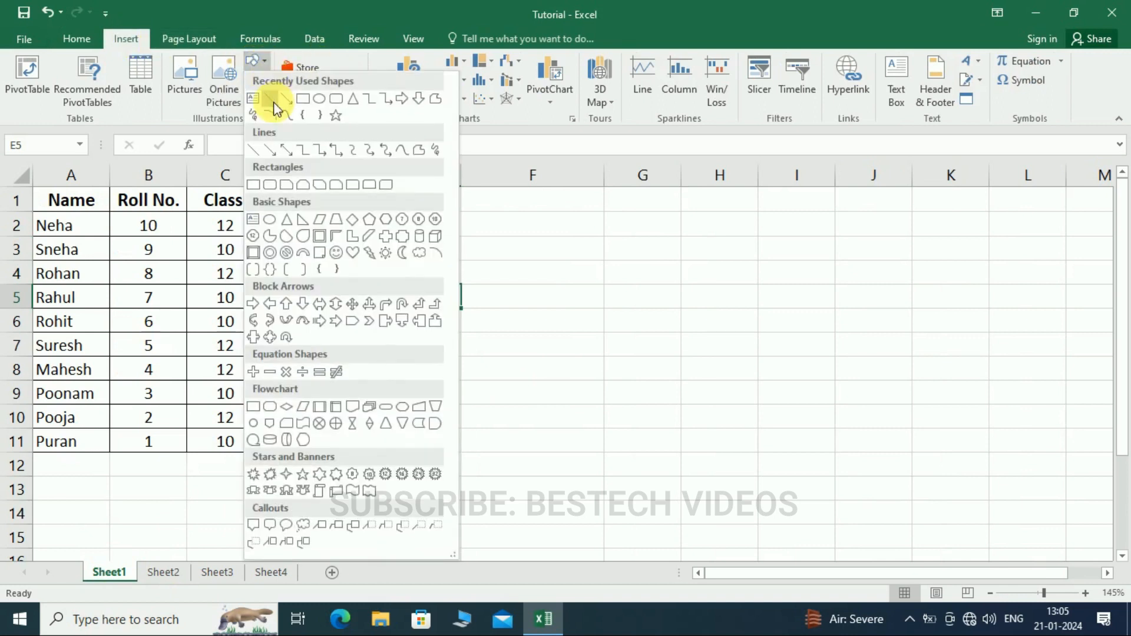
click(305, 96)
drag(514, 260, 814, 425)
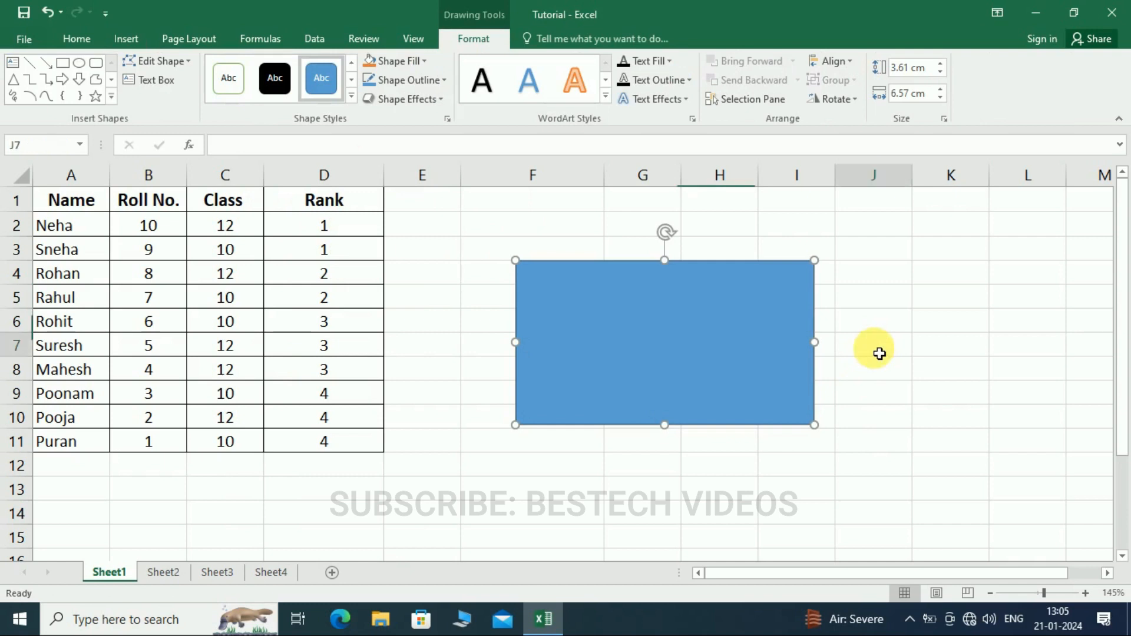
click(874, 348)
- Duplicate the rectangle twice, moving each copy to an offset position that overlaps the other rectangles
click(720, 348)
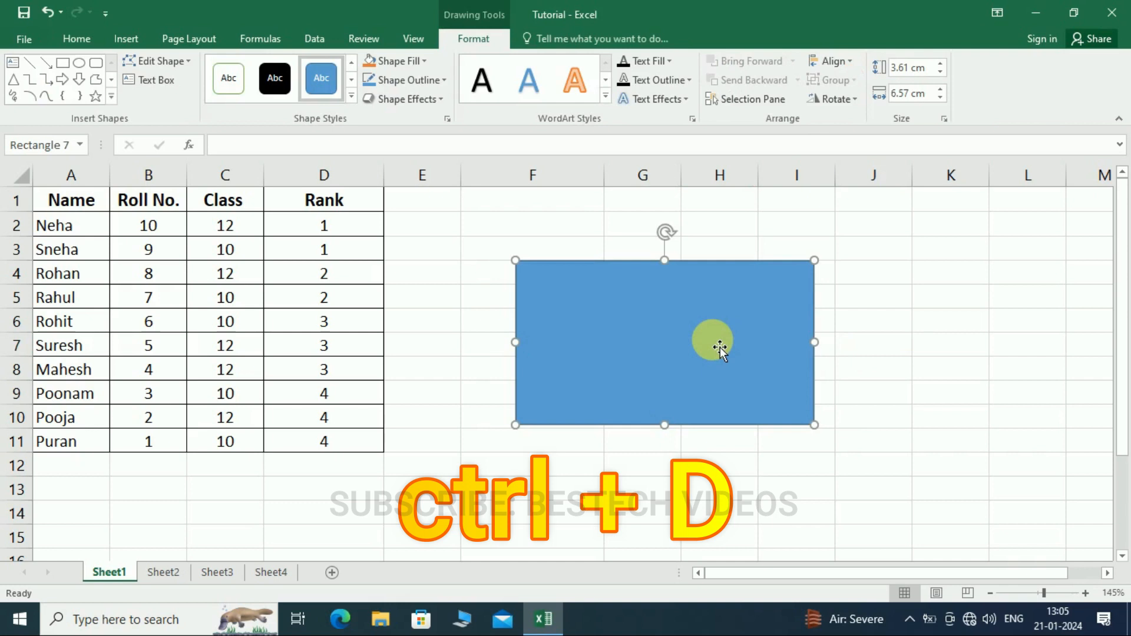
key(ctrl+d)
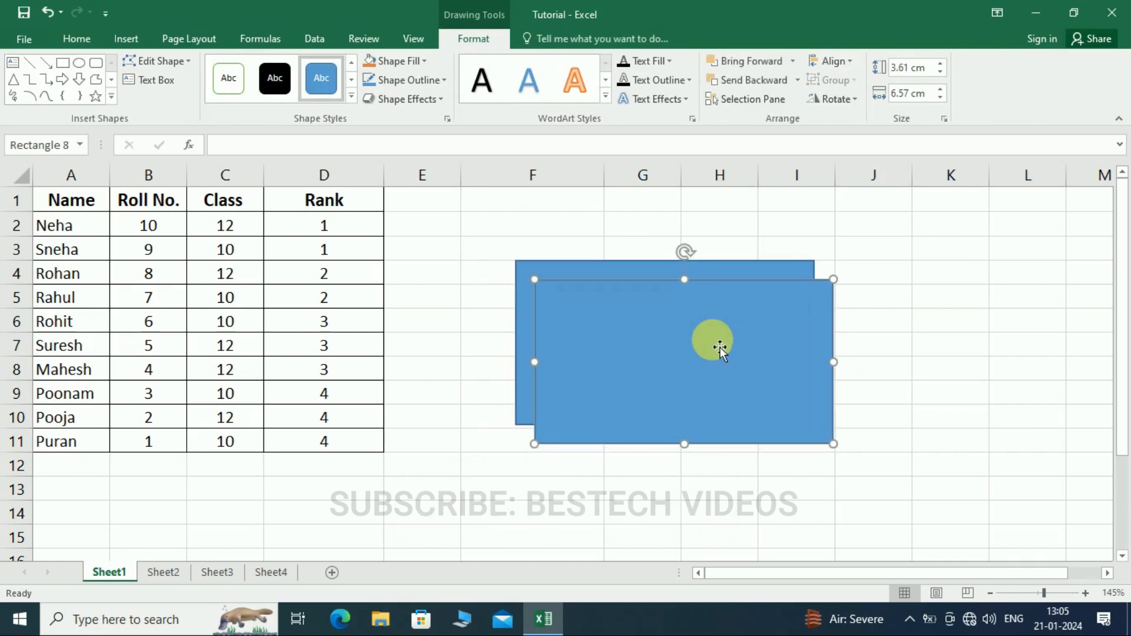
drag(720, 348, 902, 405)
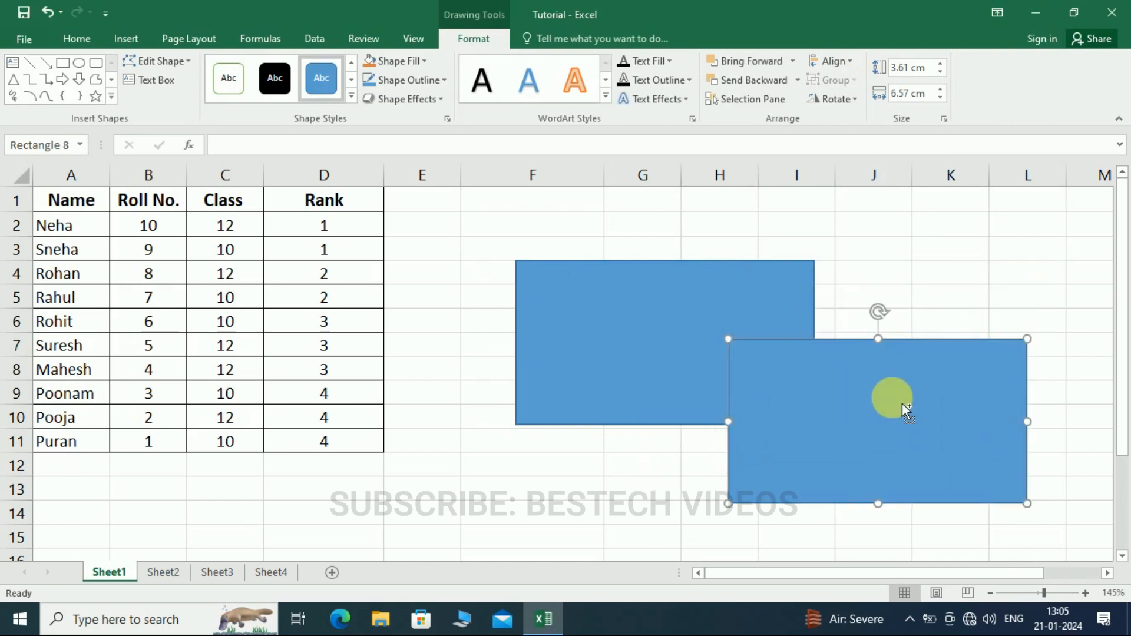
key(ctrl+d)
drag(1048, 454, 767, 318)
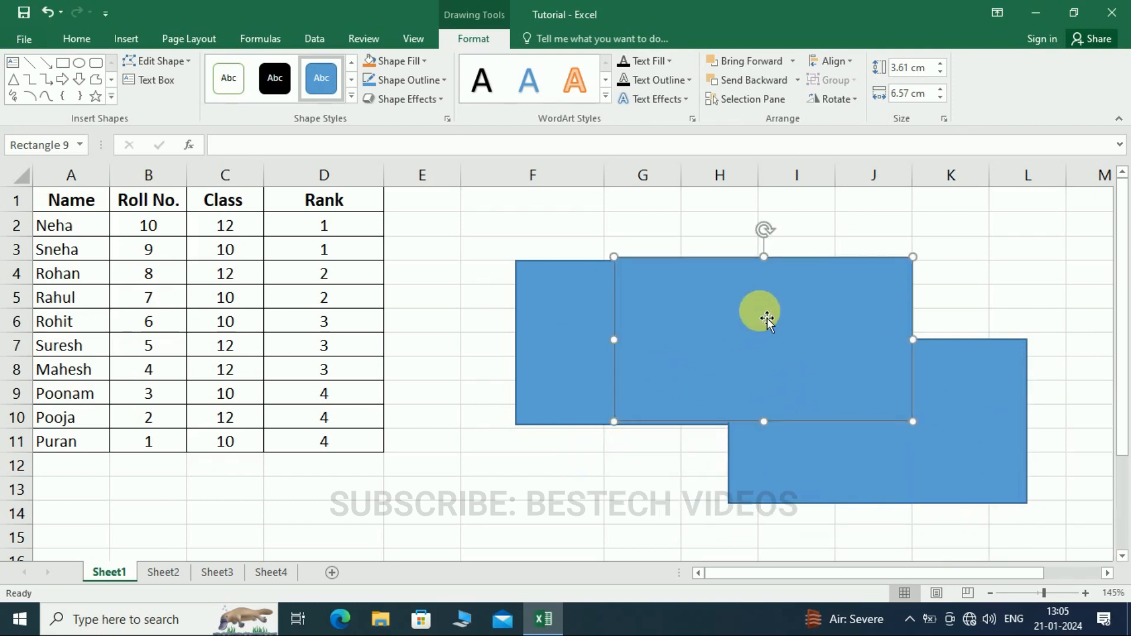
- Delete both rectangle copies and the original rectangle
ctrl+click(855, 452)
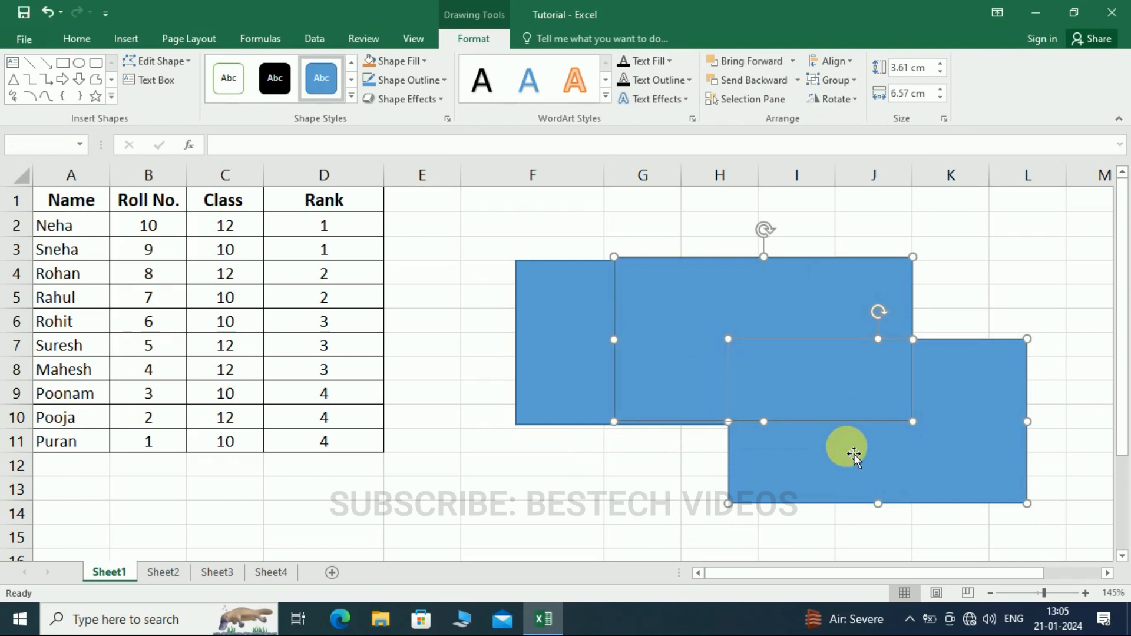
key(Delete)
click(675, 359)
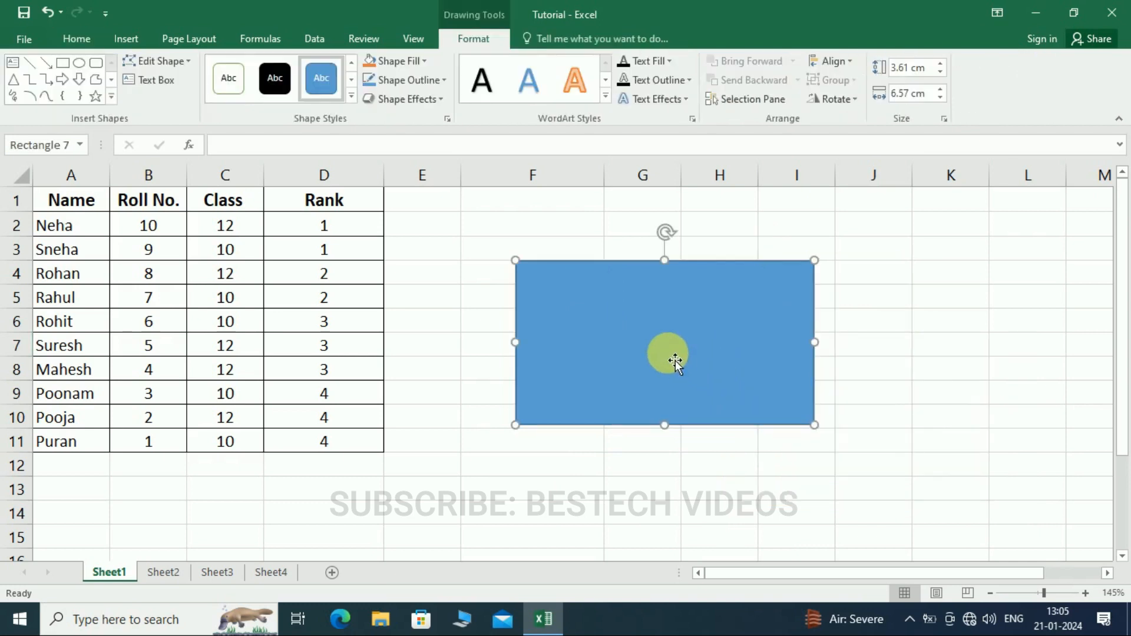
key(Delete)
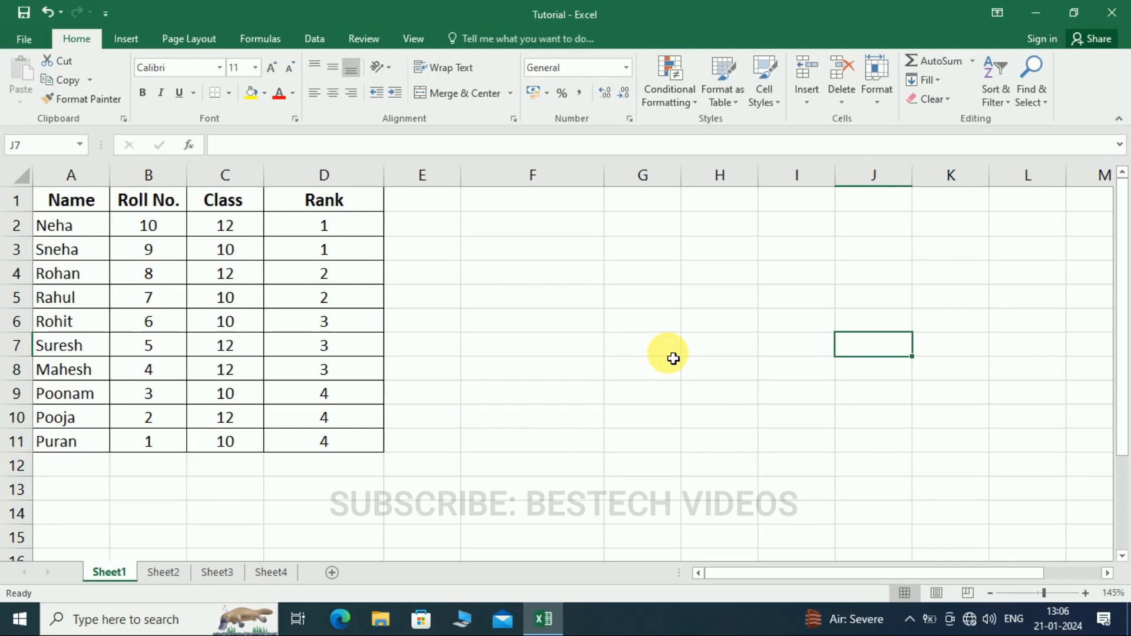
- Show the formulas in the product table on Sheet2 and return the sheet to displaying values
click(163, 572)
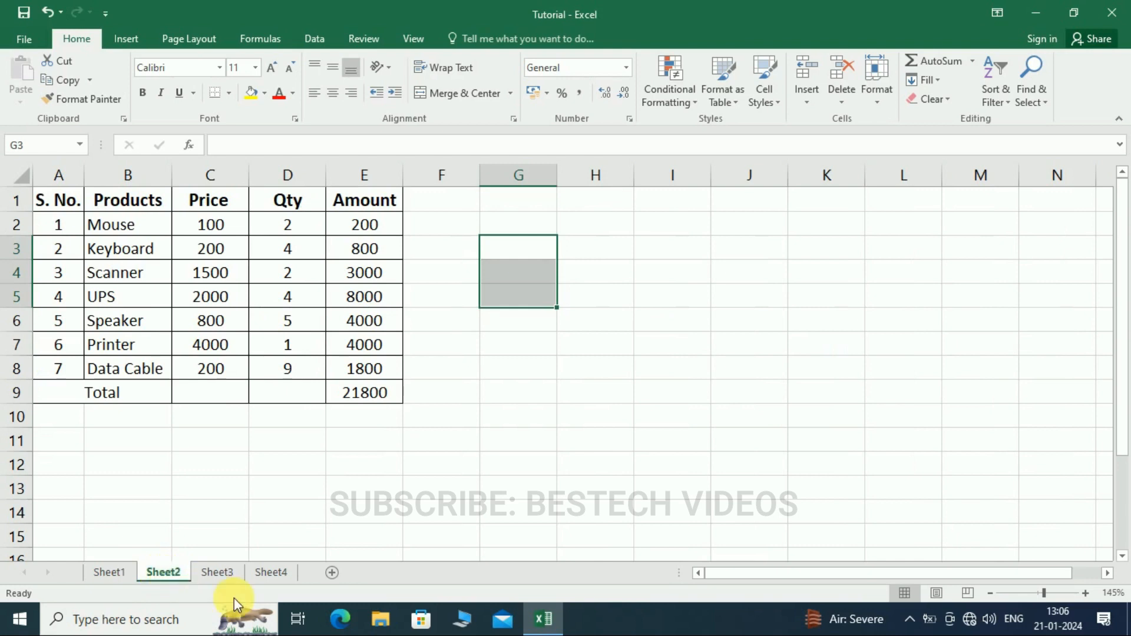
click(472, 305)
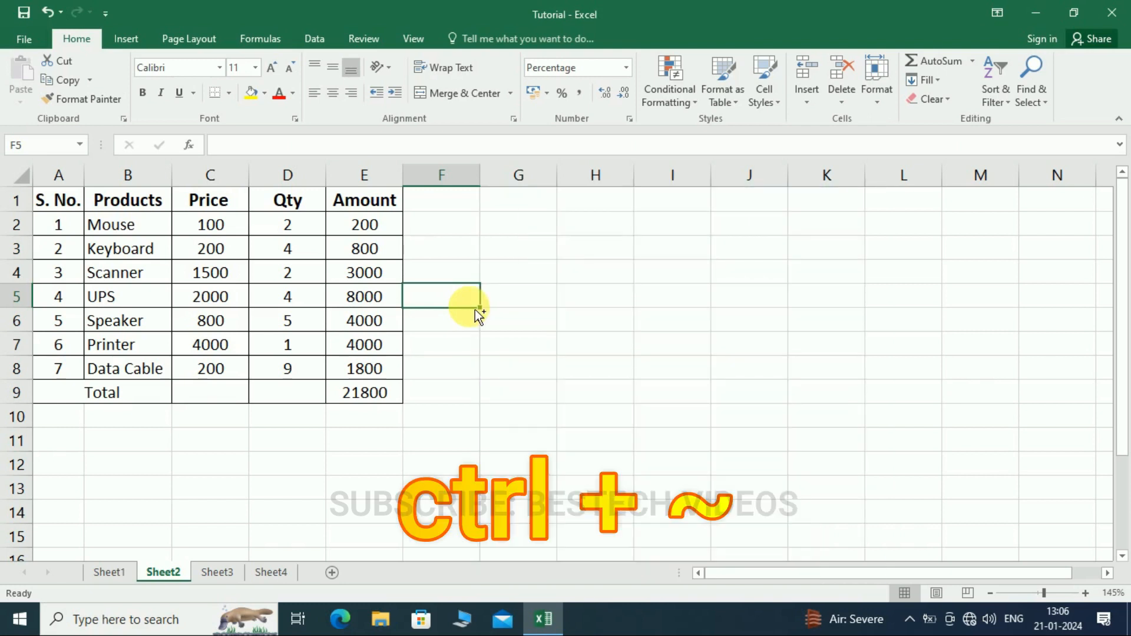
key(ctrl+grave)
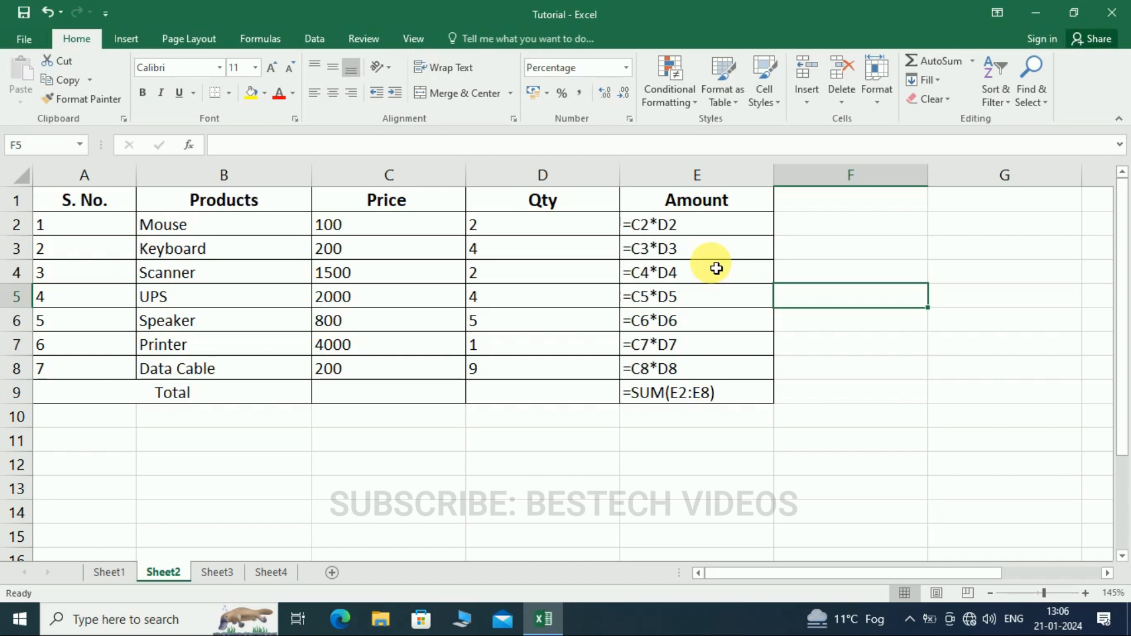
key(ctrl+grave)
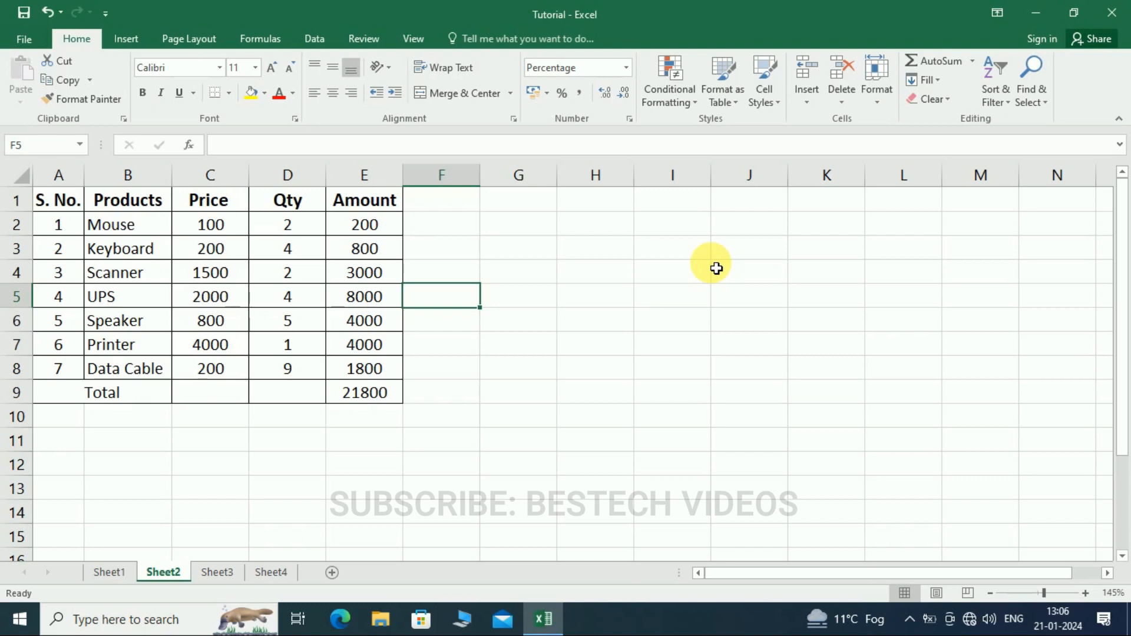
click(499, 302)
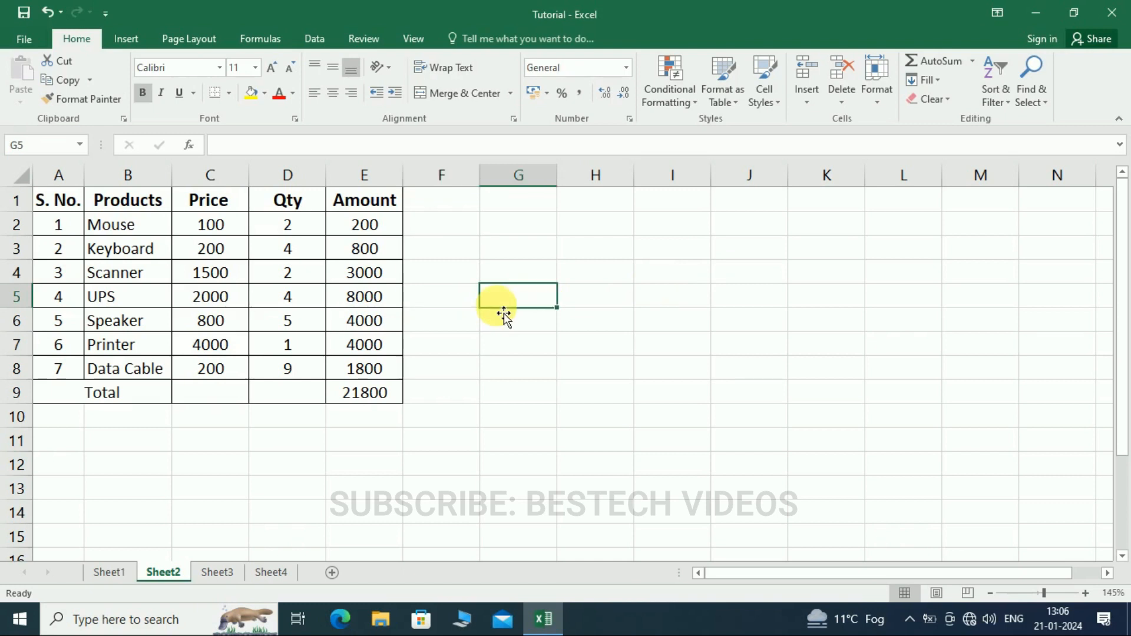
- Apply the rupee Currency format to the amounts in E2:E9 and the prices in C2:C8
drag(365, 225, 377, 395)
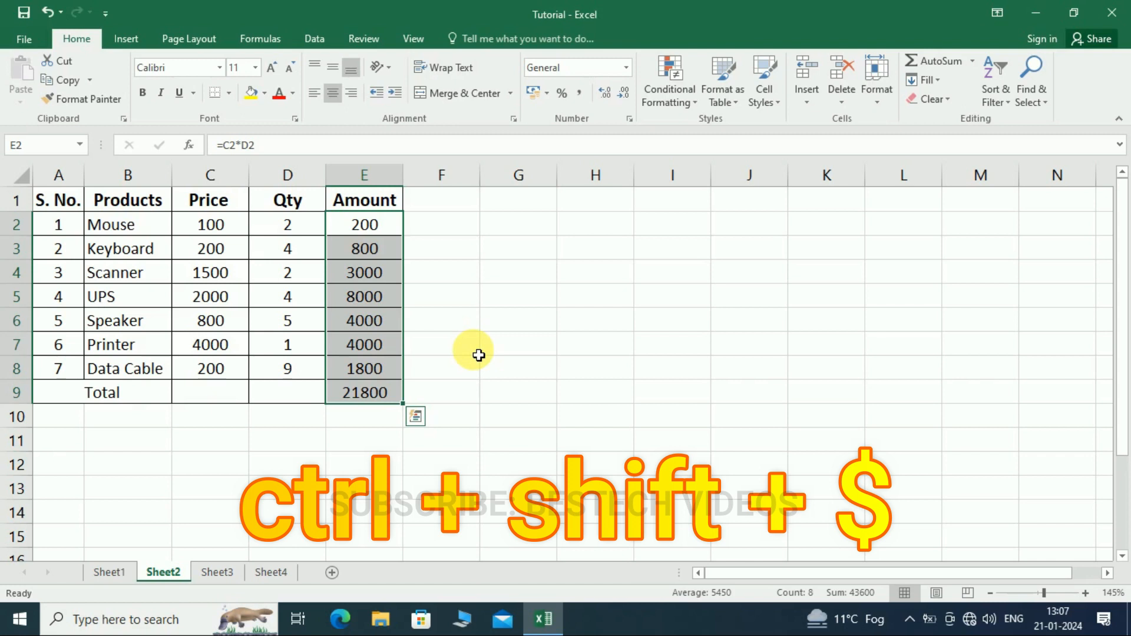
key(ctrl+shift+4)
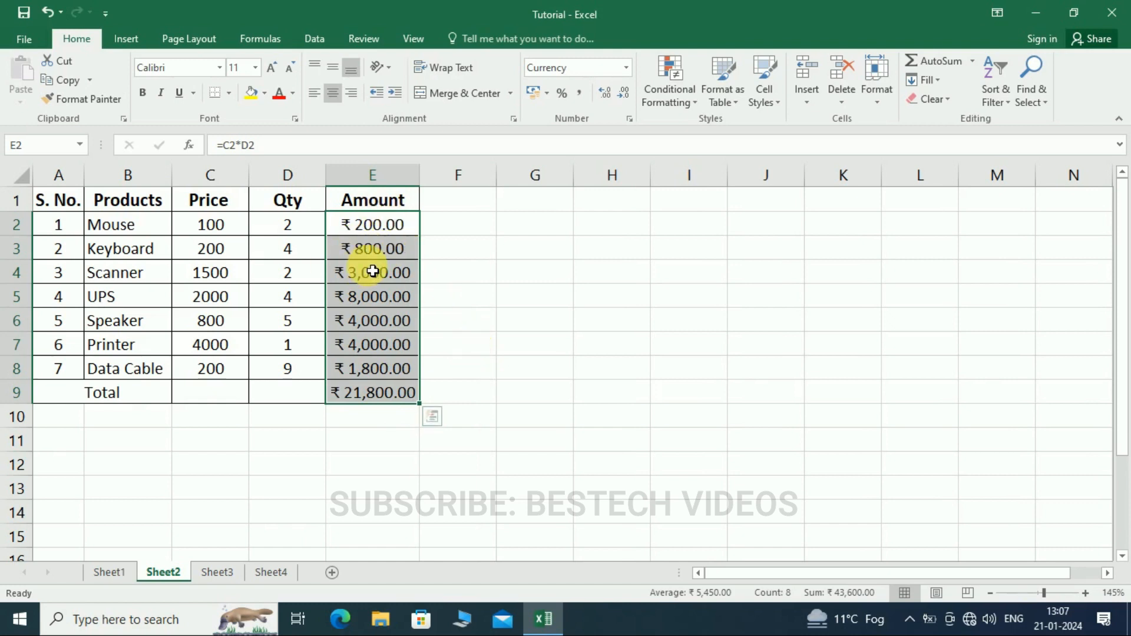
drag(232, 222, 243, 372)
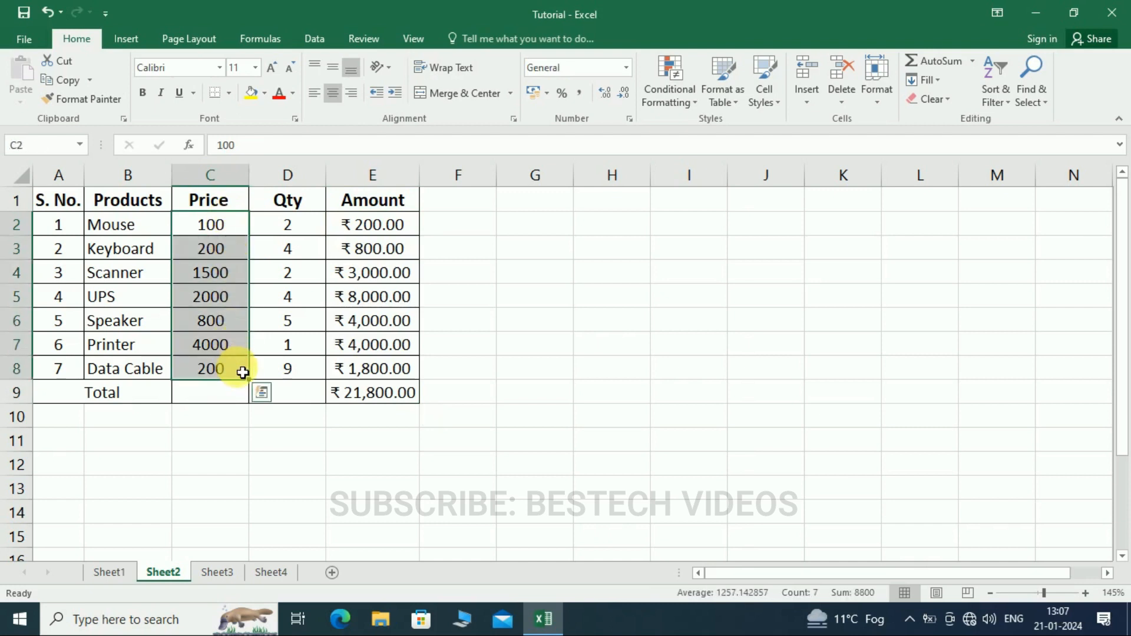
key(ctrl+shift+4)
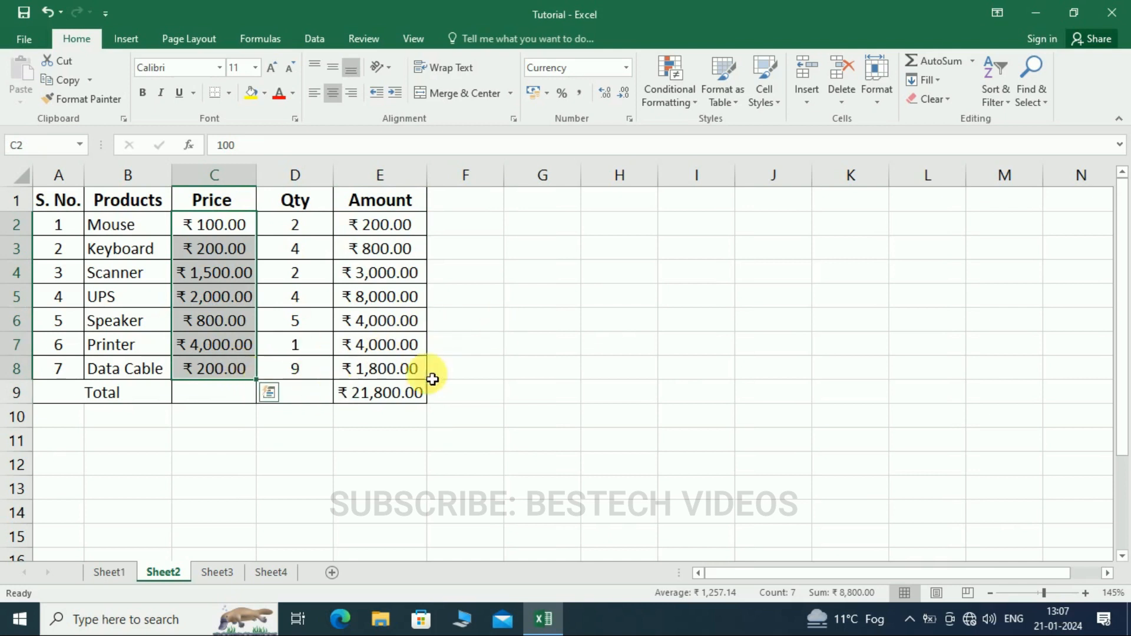
click(526, 331)
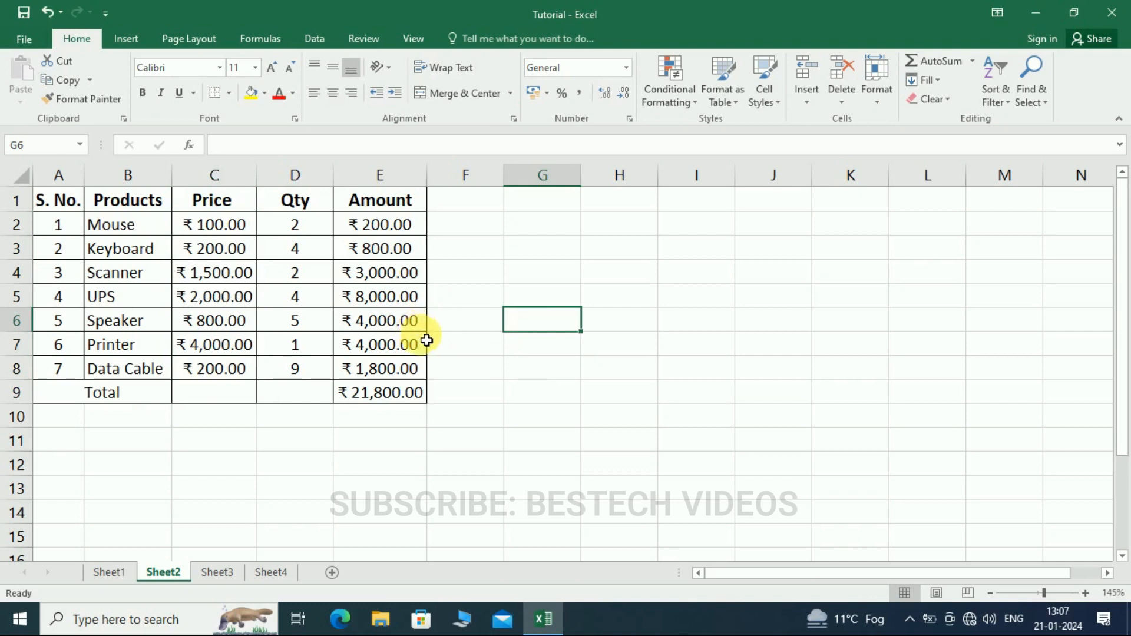
- Apply the Percentage number format to the empty cells G2:G8
click(537, 228)
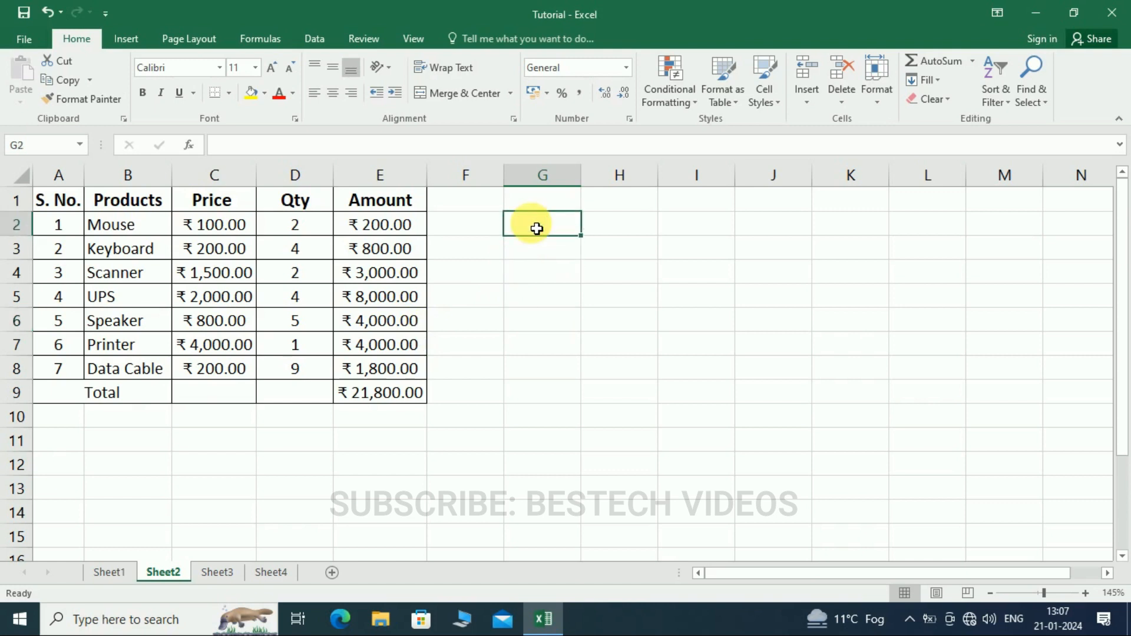
drag(543, 232, 557, 373)
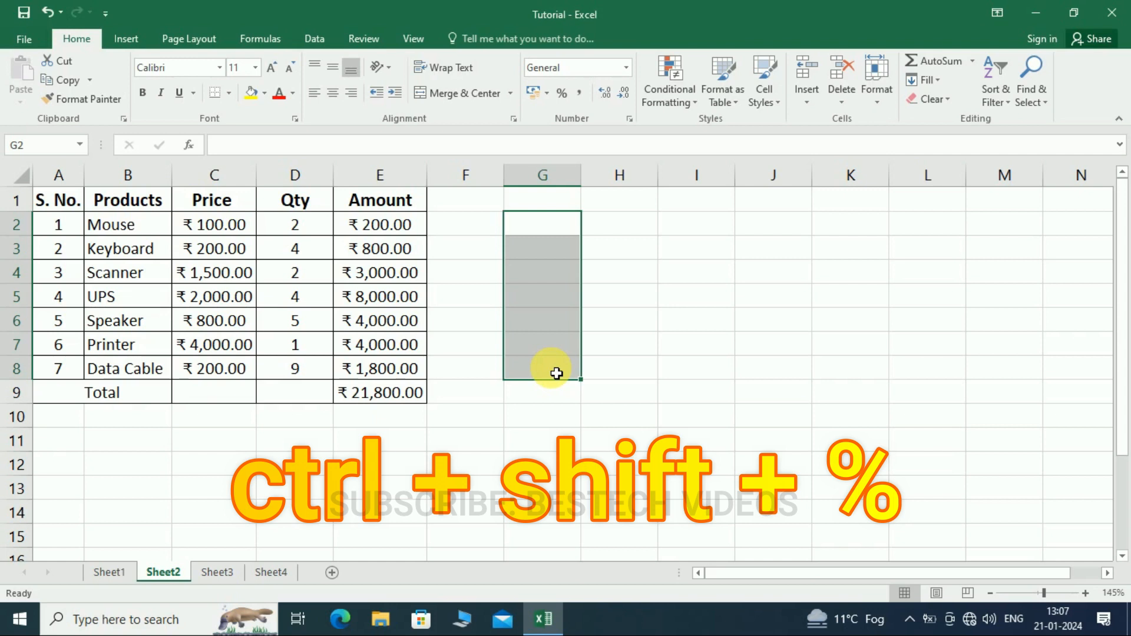
key(ctrl+shift+percent)
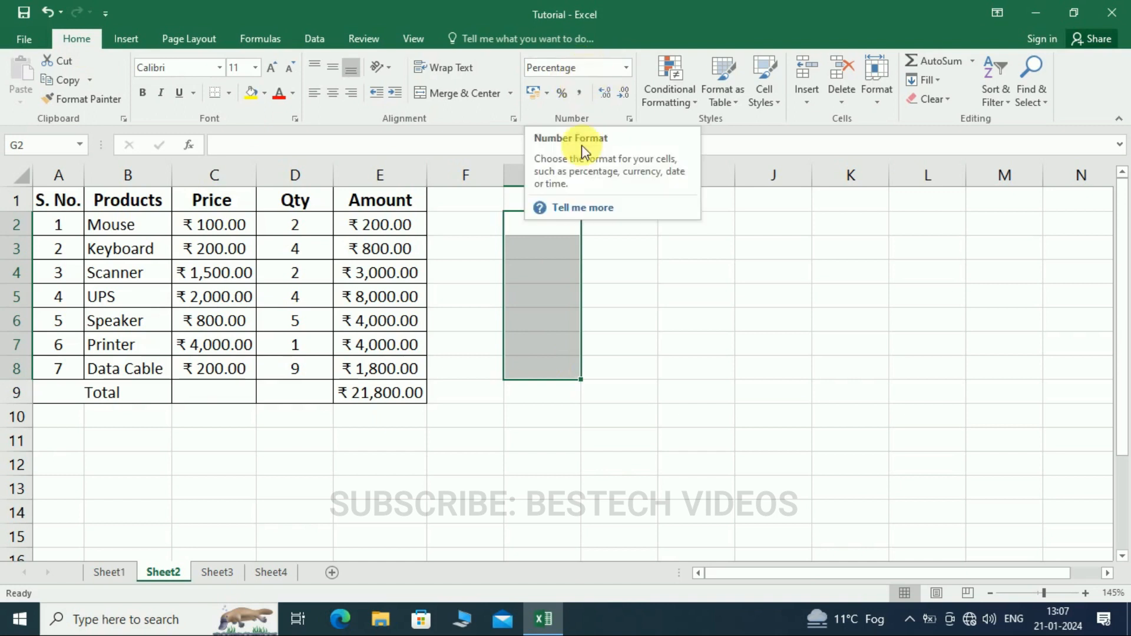
- Enter 2%, 5%, 6%, 7% and 8% in cells G2 to G6
click(555, 225)
text(2)
key(Return)
text(5)
key(Return)
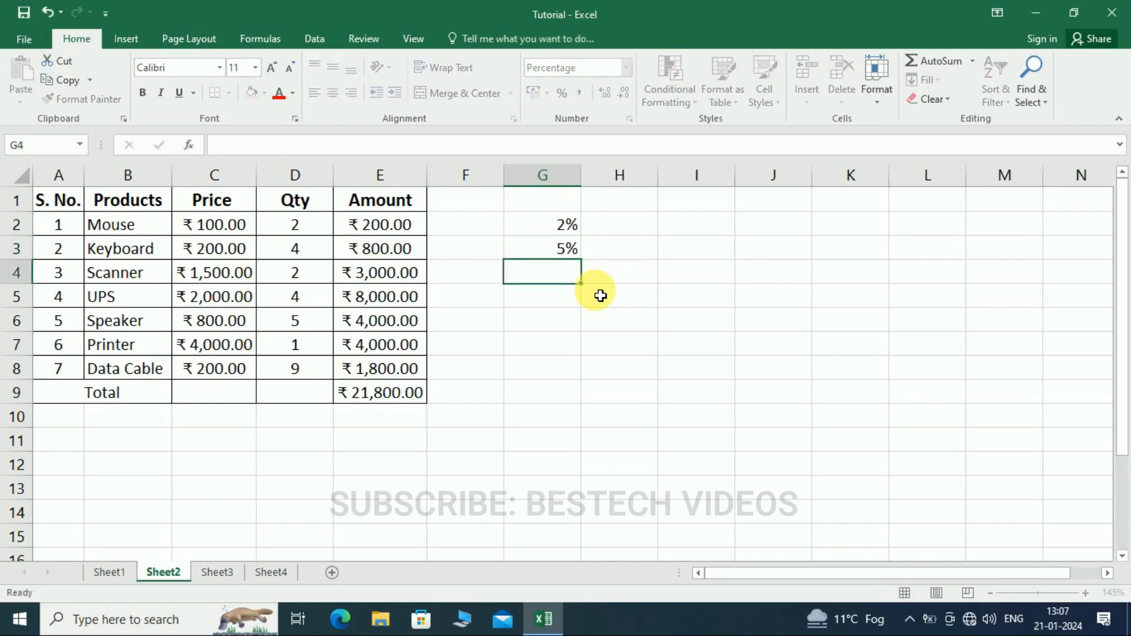
text(6)
key(ctrl+b)
key(Return)
text(7)
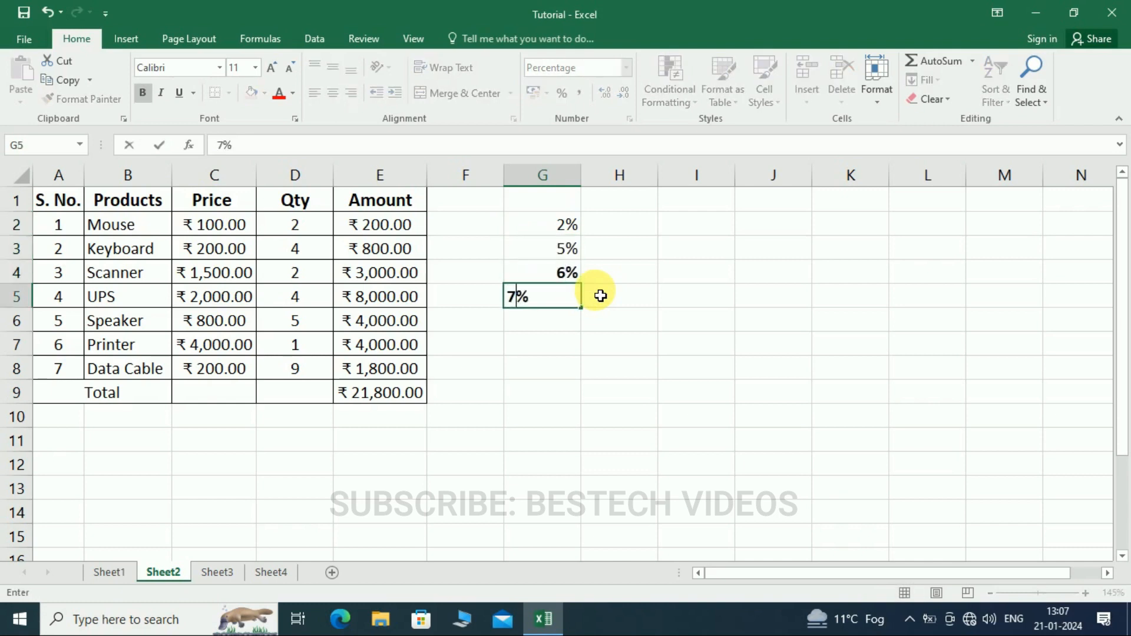
key(ctrl+b)
key(Return)
text(8)
key(Return)
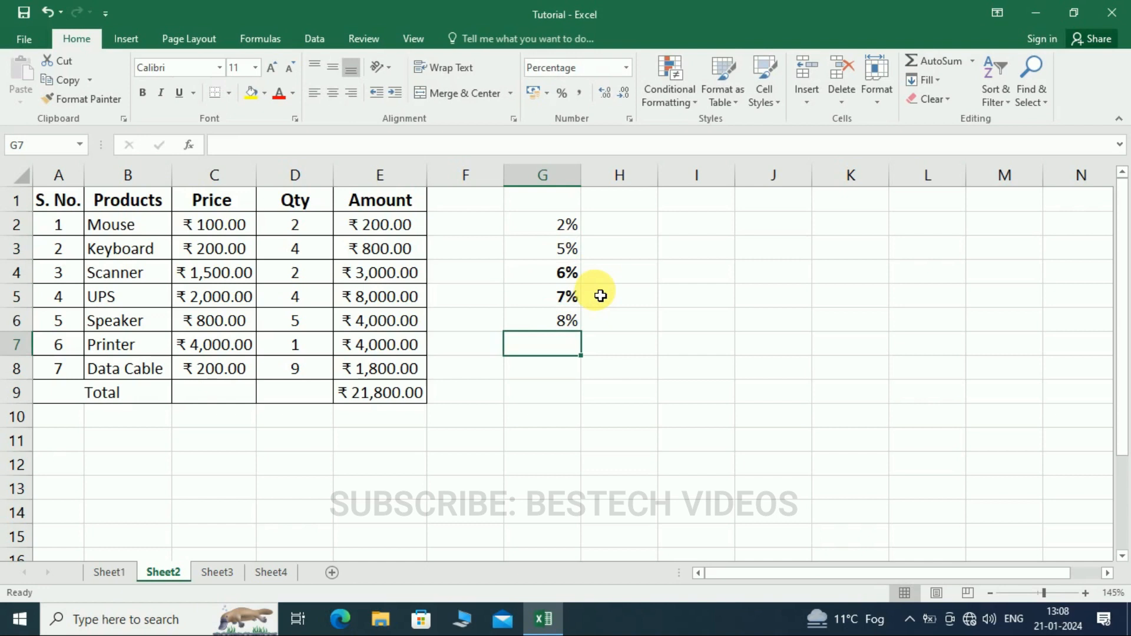
click(571, 372)
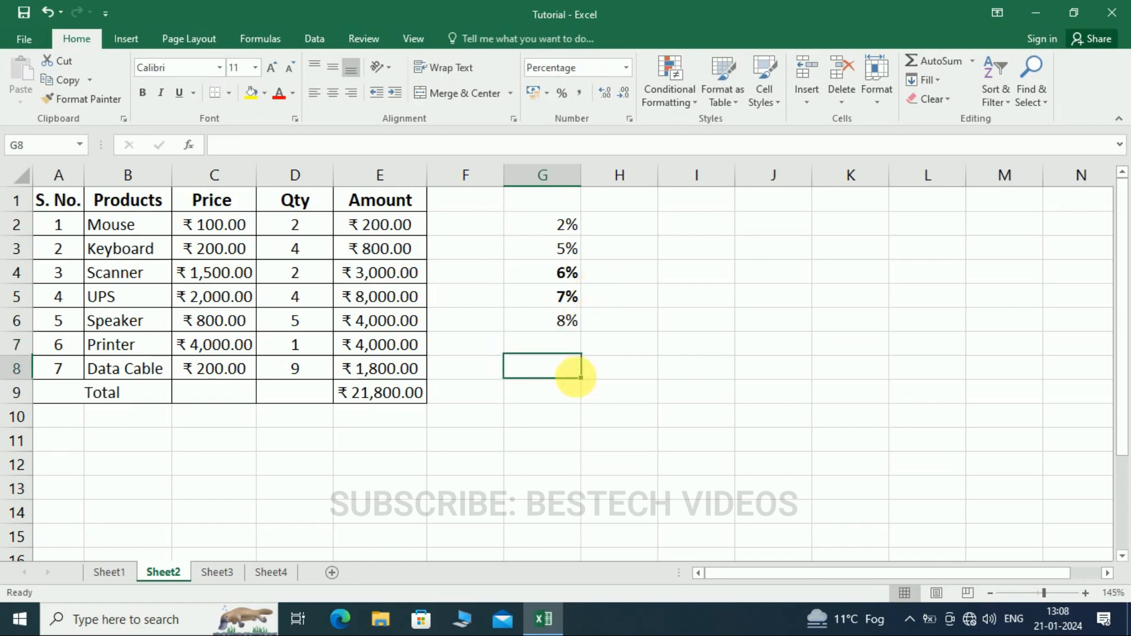
click(579, 233)
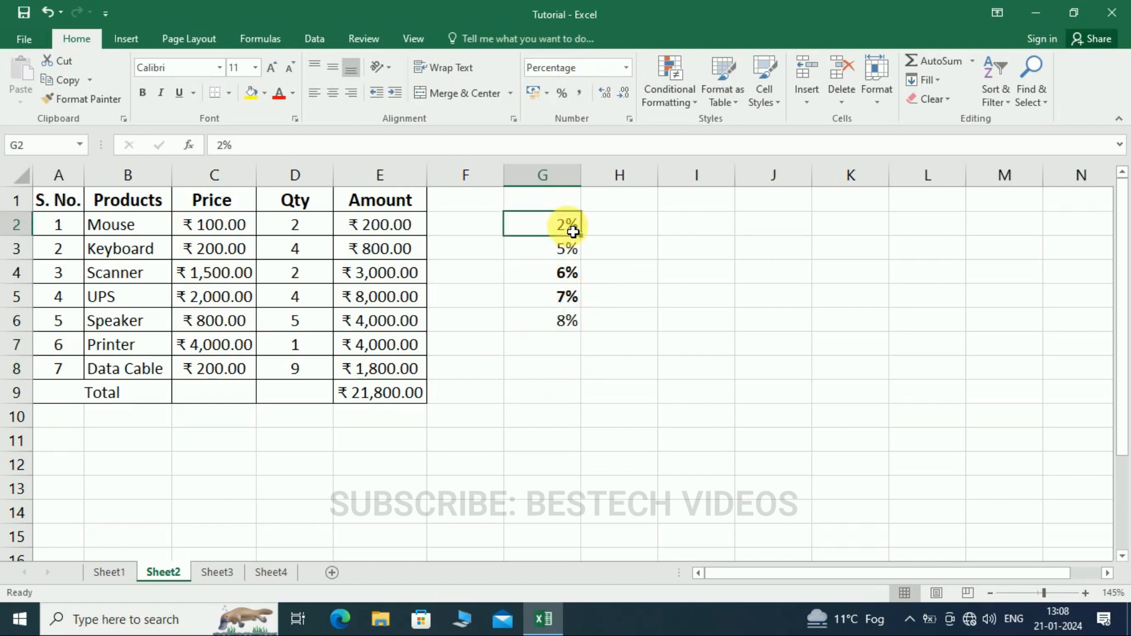
click(570, 275)
click(574, 309)
click(568, 323)
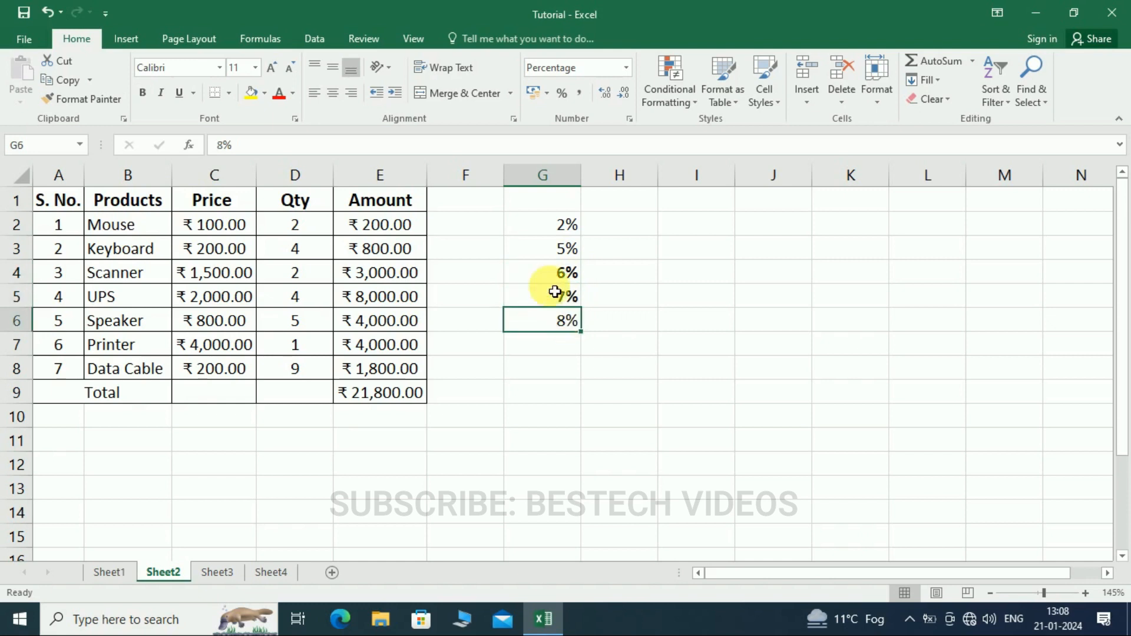
- Make the 2% in G2 bold and repeat that formatting on the 5% in G3 and the 8% in G6
click(566, 226)
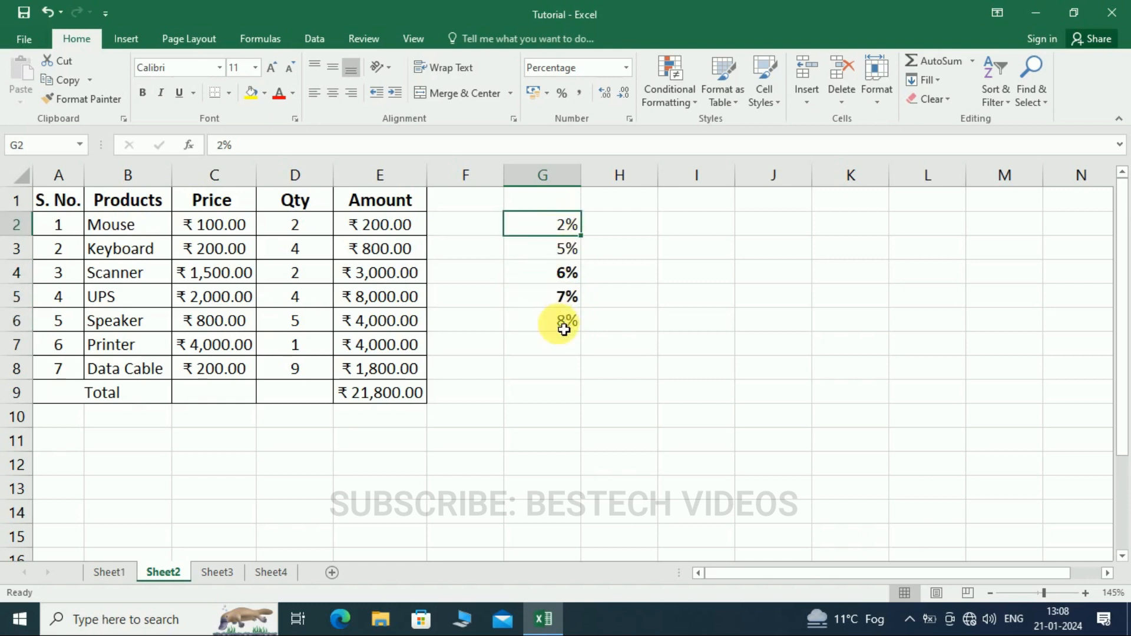
key(ctrl+b)
click(565, 250)
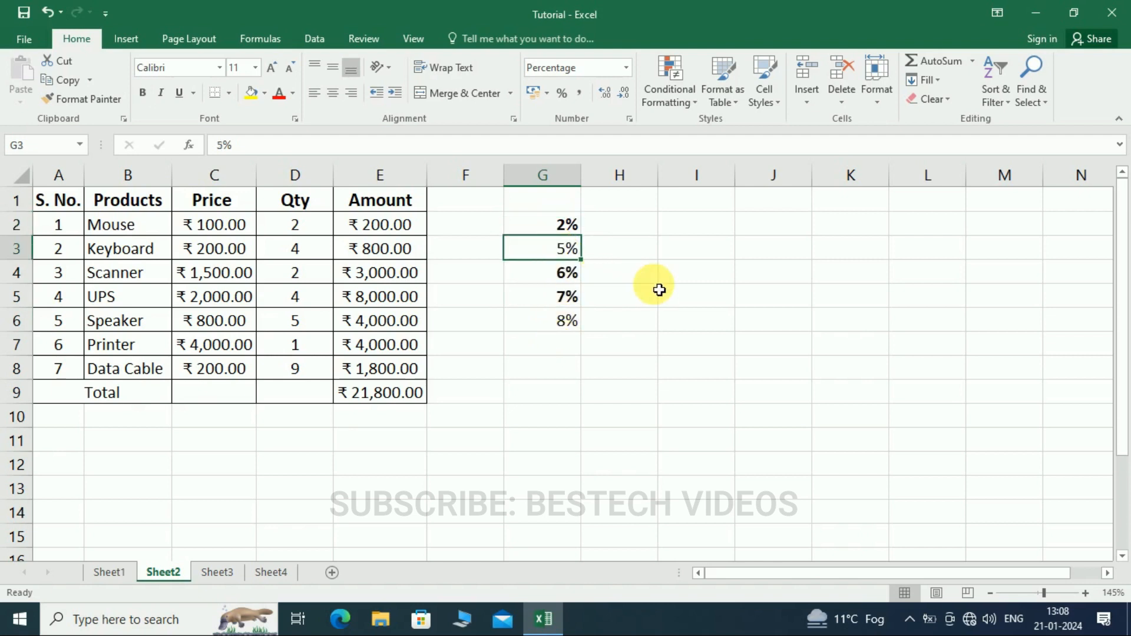
key(F4)
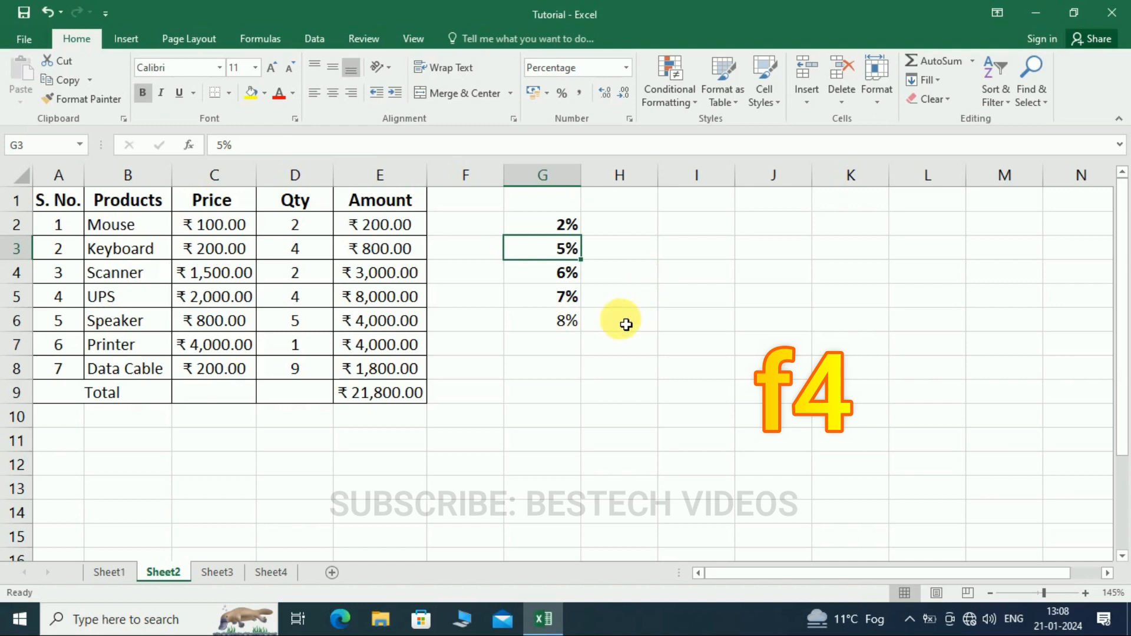
click(576, 322)
key(F4)
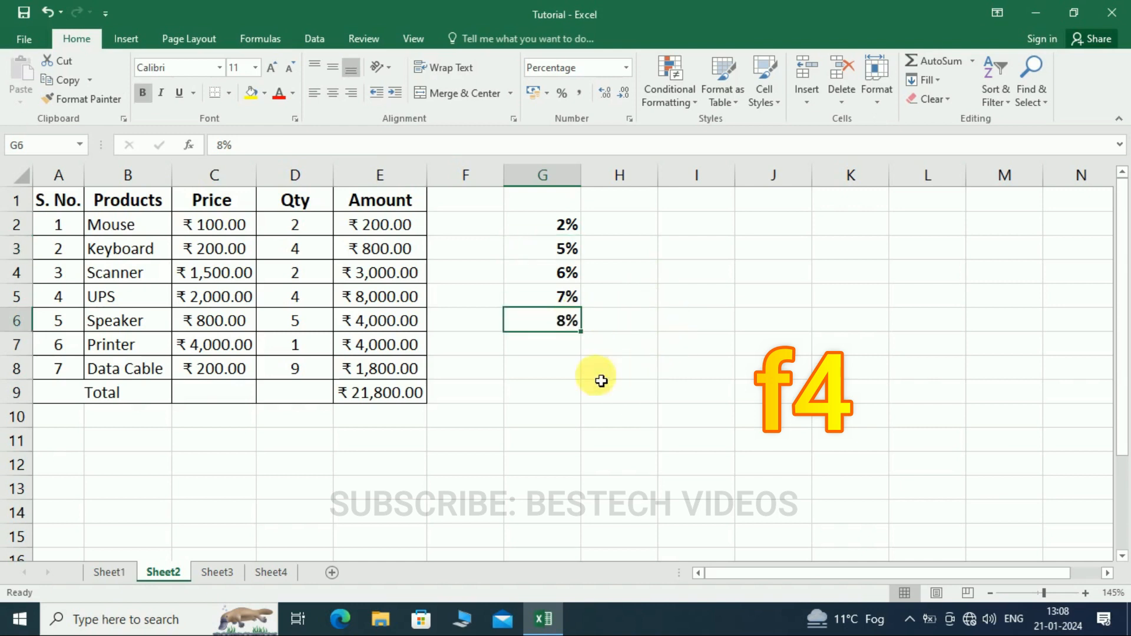
- Enter 12% in cell G7 and make it bold
click(564, 347)
text(12%)
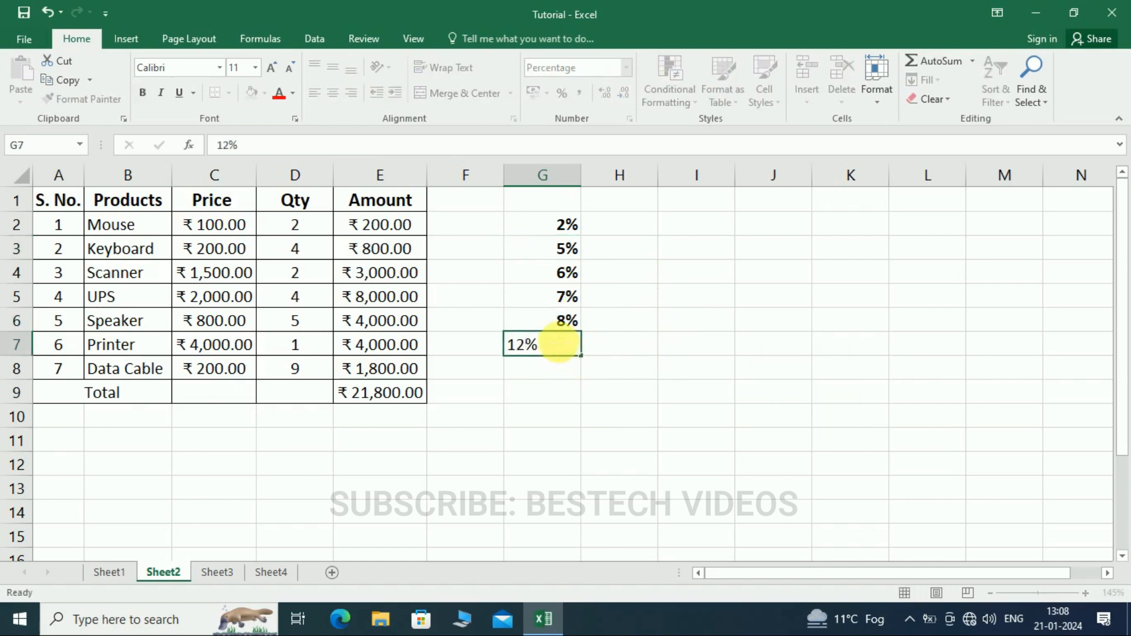
key(Return)
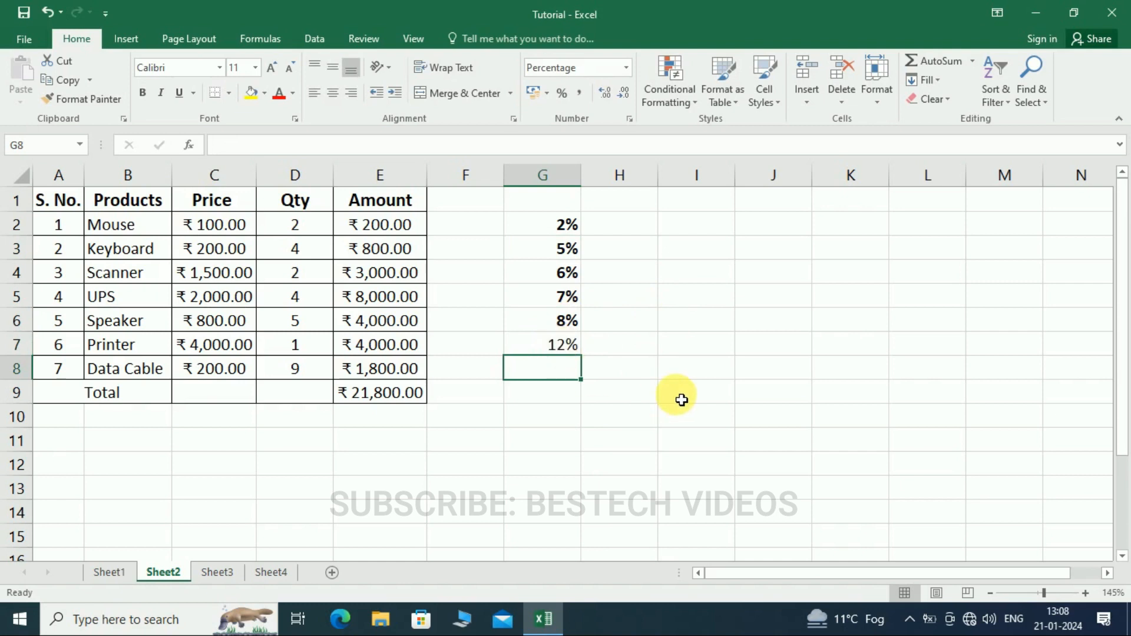
key(Up)
key(ctrl+b)
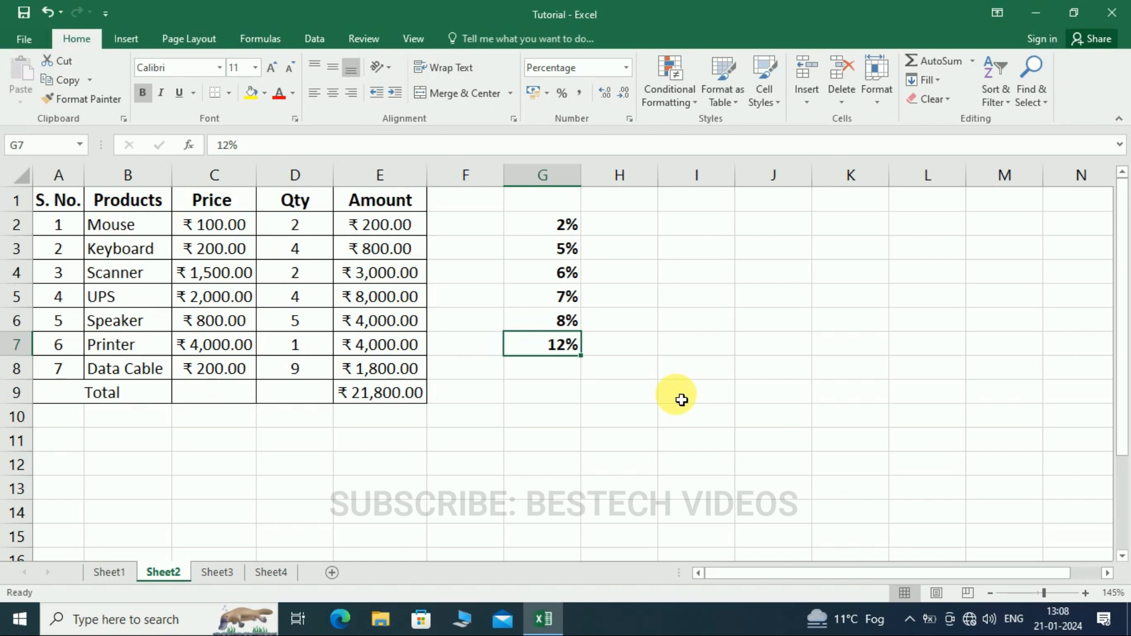
- Fill the Speaker cell B6 with yellow and repeat the fill on the Keyboard cell B3
click(117, 332)
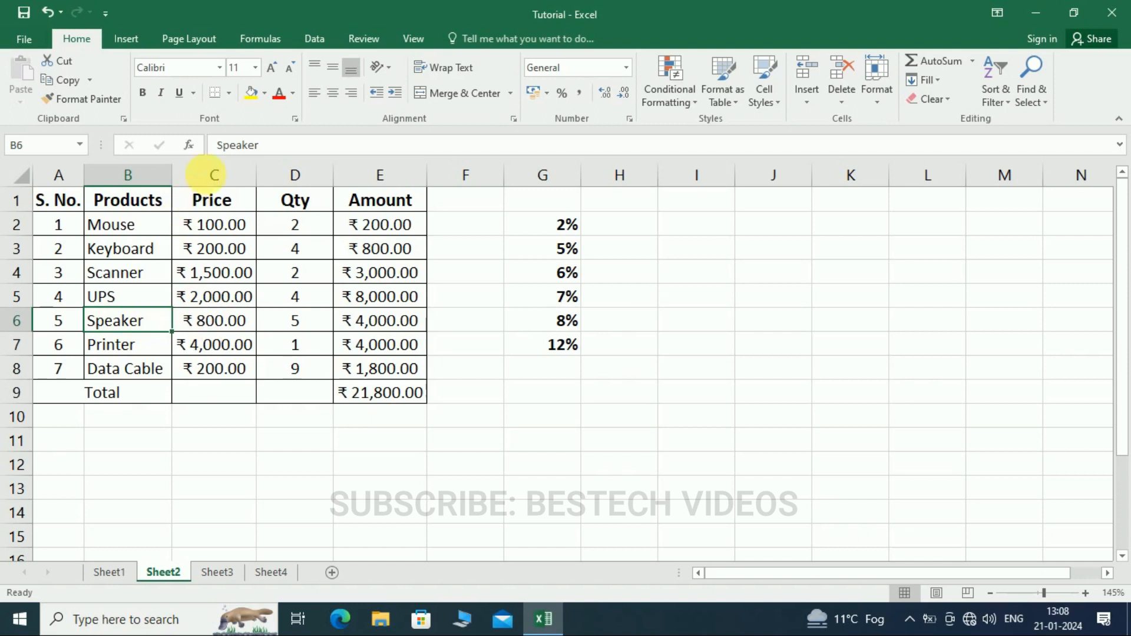
click(246, 95)
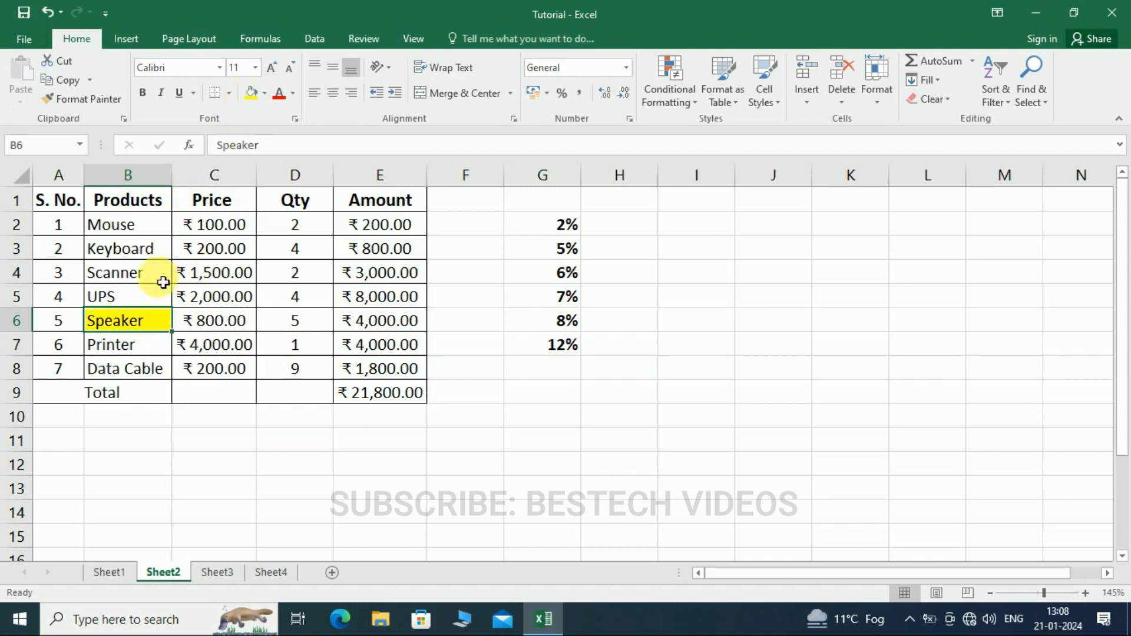
click(139, 253)
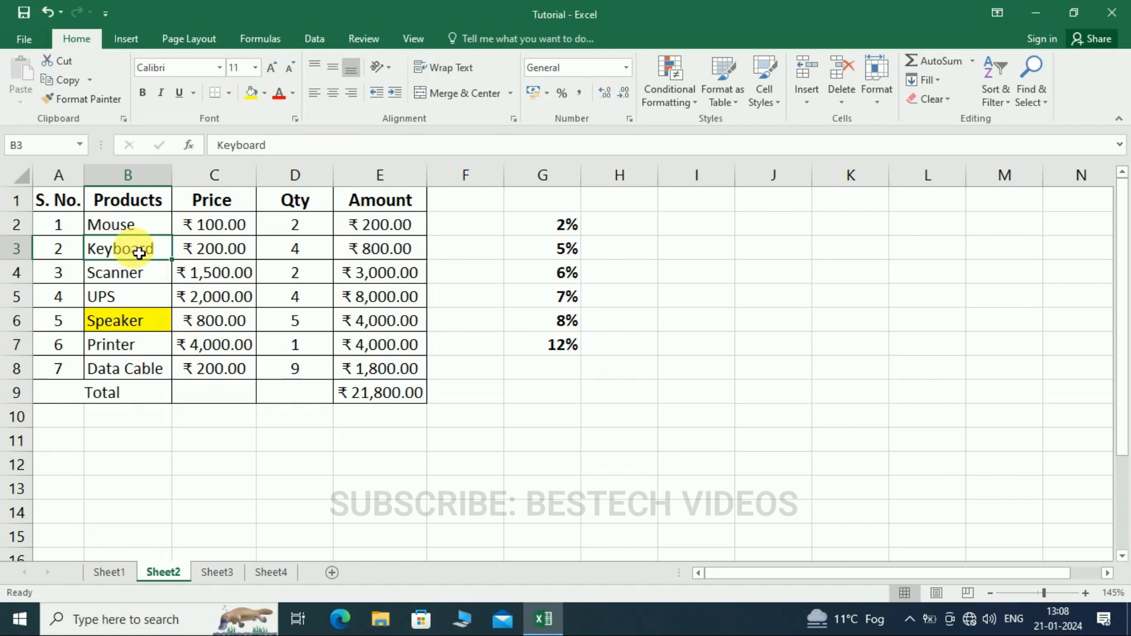
key(F4)
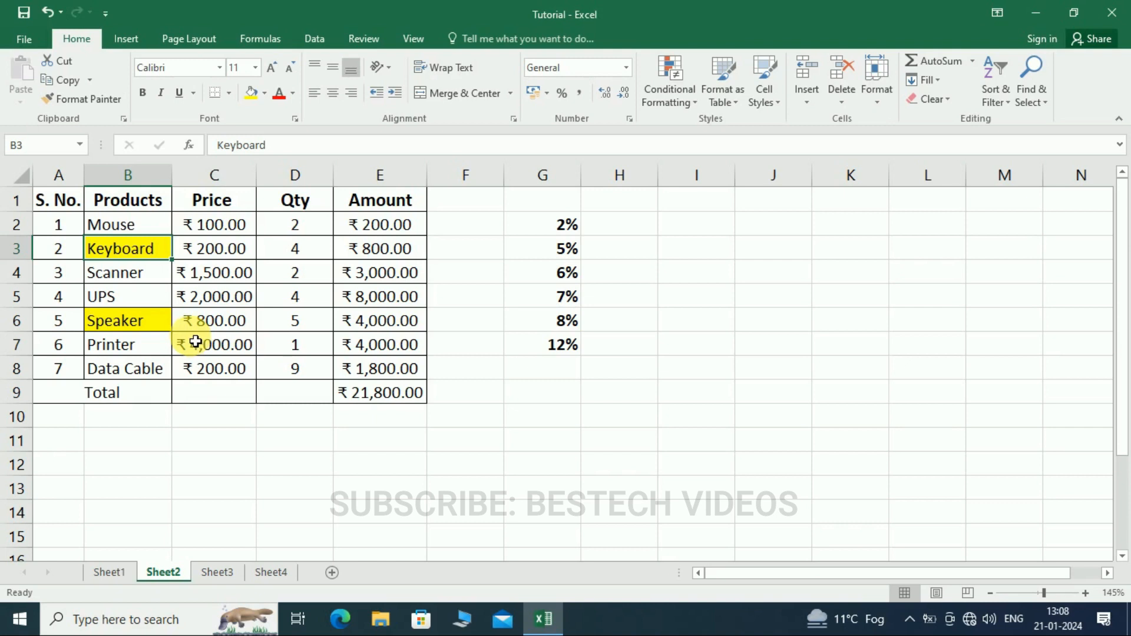
click(548, 348)
click(478, 321)
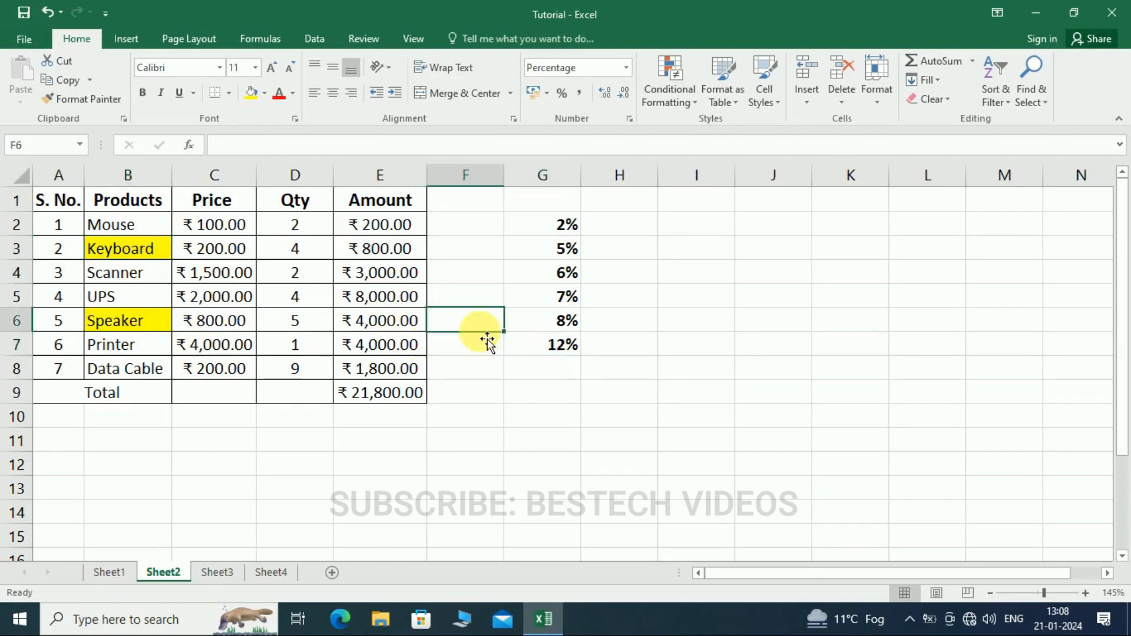
- Switch to Sheet1 with the table of student names, roll numbers, classes and ranks
click(216, 576)
click(272, 573)
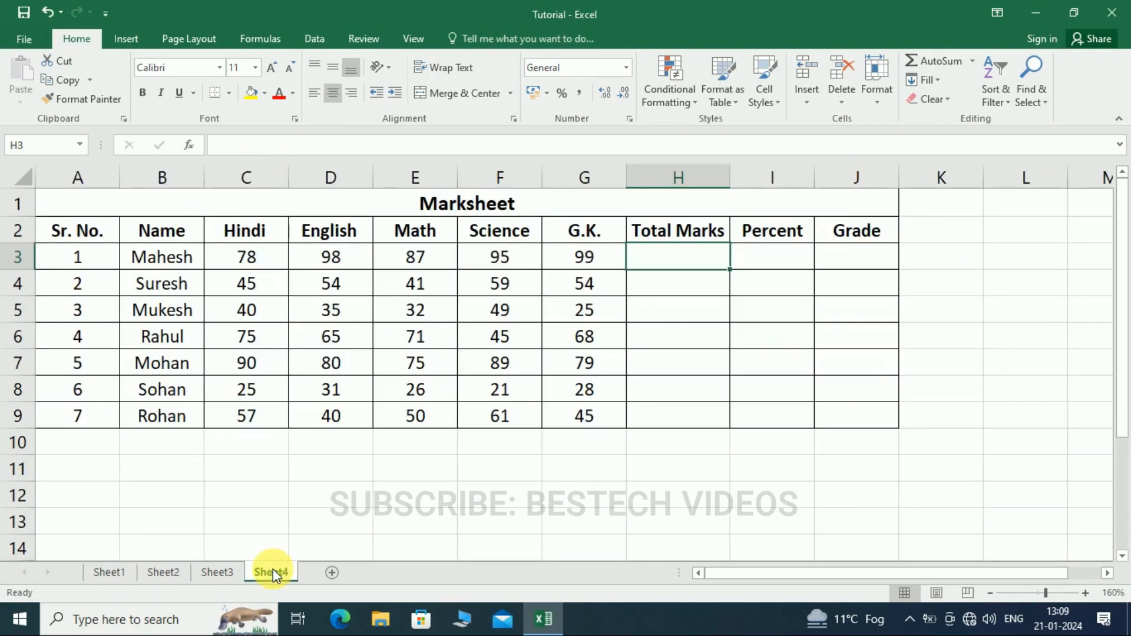
click(163, 567)
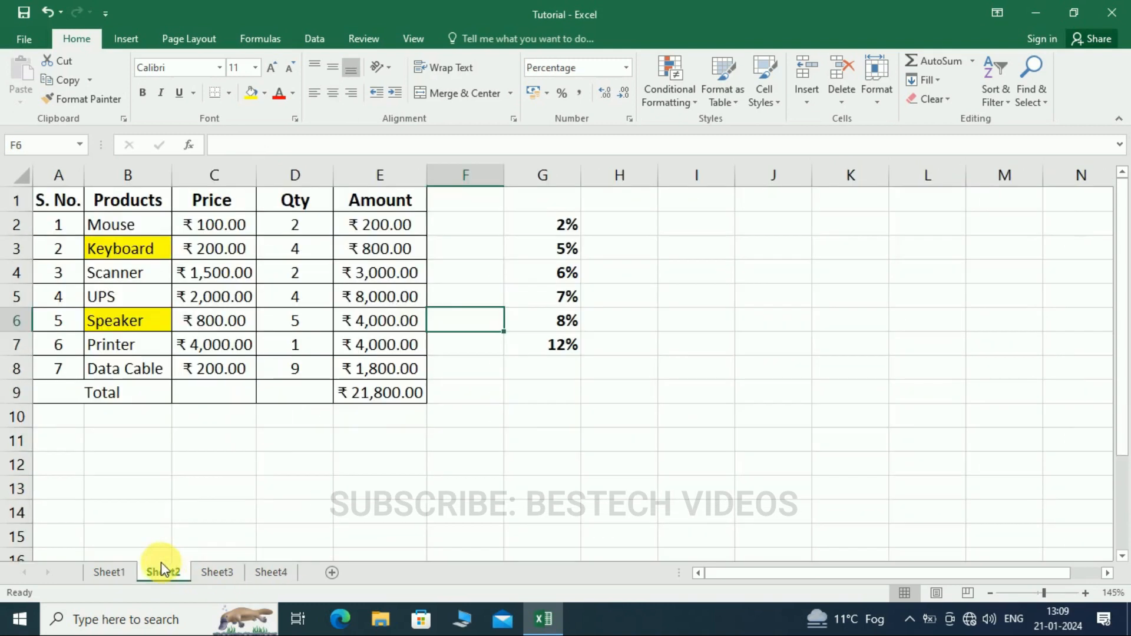
click(112, 571)
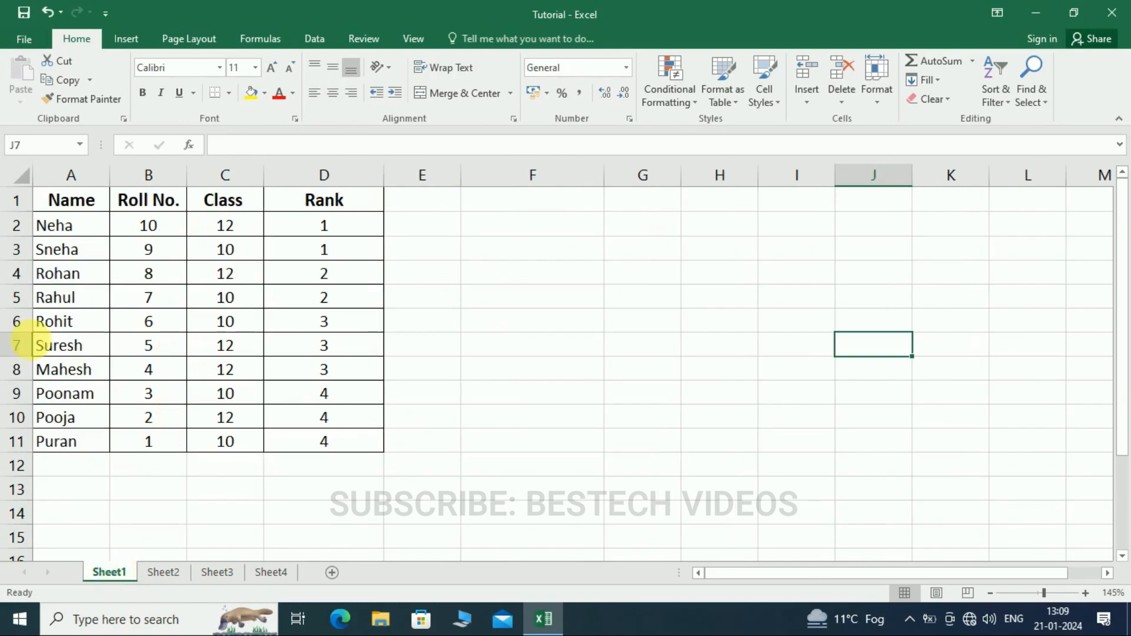
- Insert a default column chart from the student table in A1:D11 and undo the insertion
drag(55, 202, 326, 449)
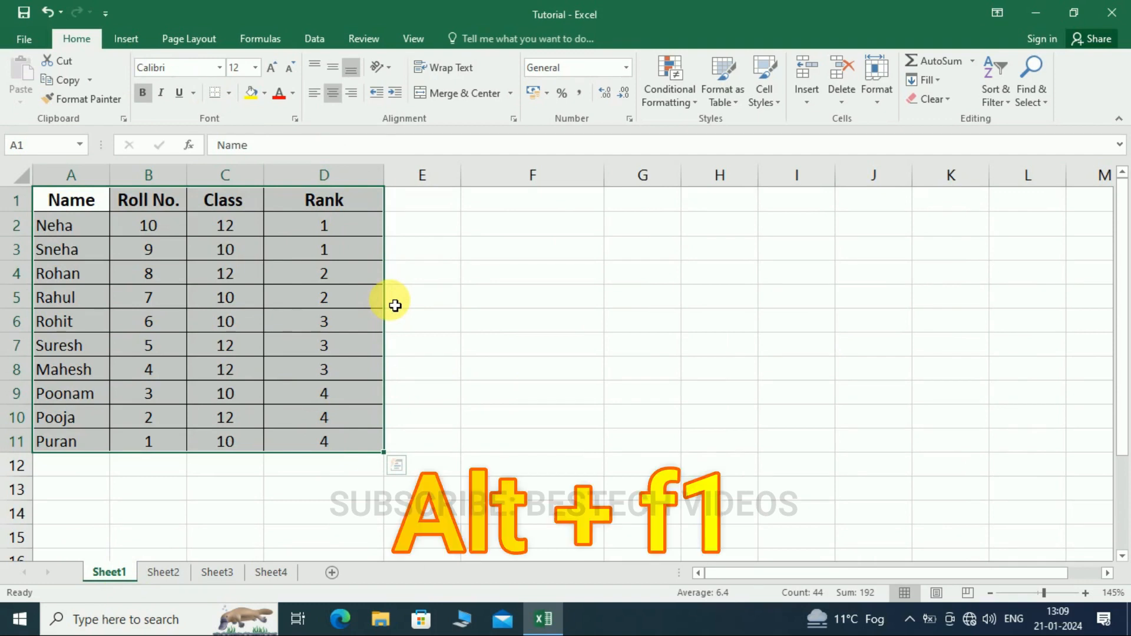
key(alt+F1)
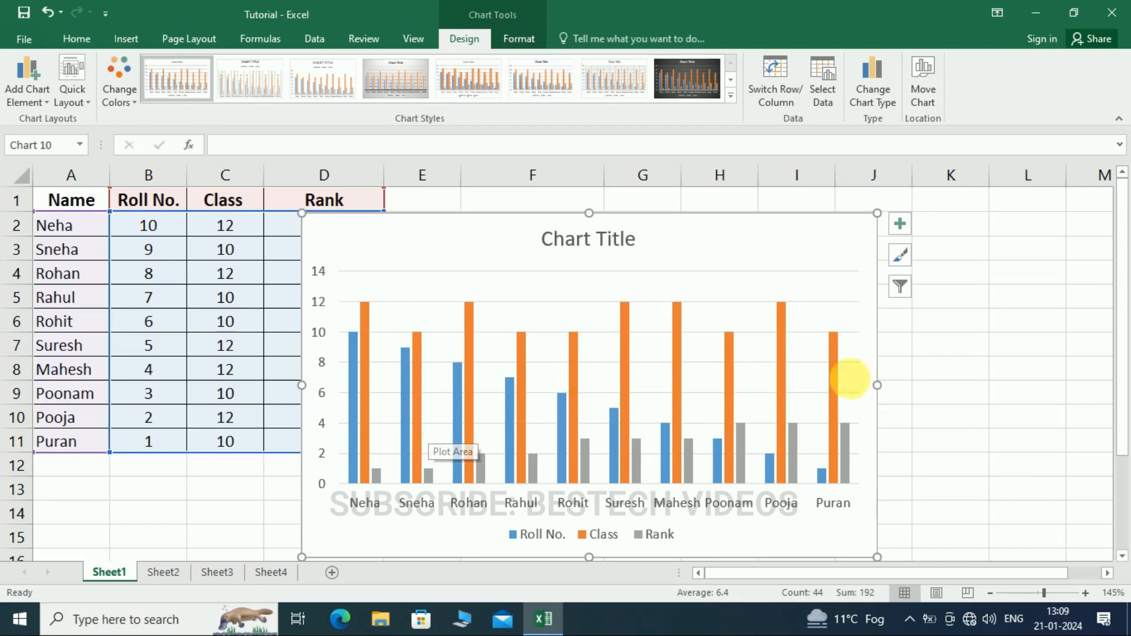
click(952, 382)
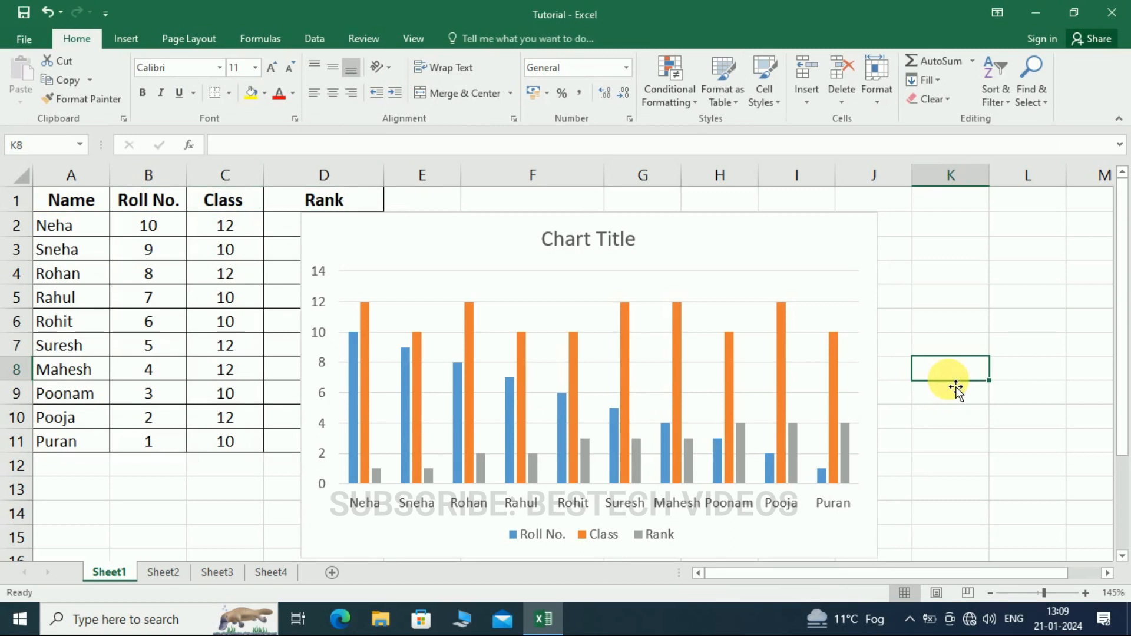
key(ctrl+z)
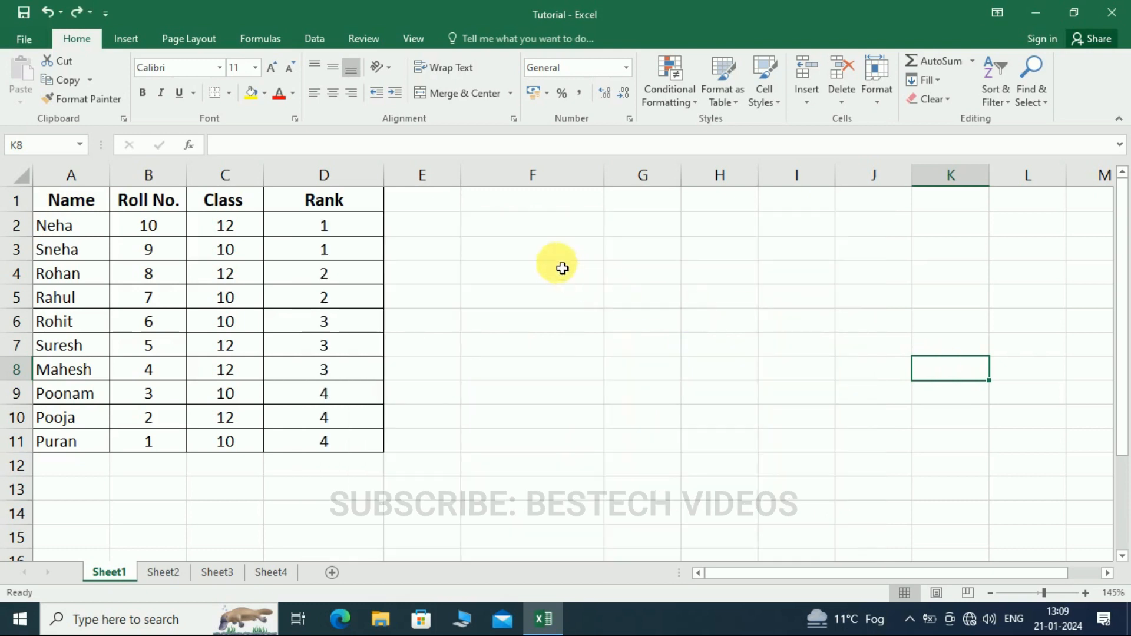
- Fill all cells of the empty range G3:J10 with the value 1 in a single entry
drag(645, 259, 884, 411)
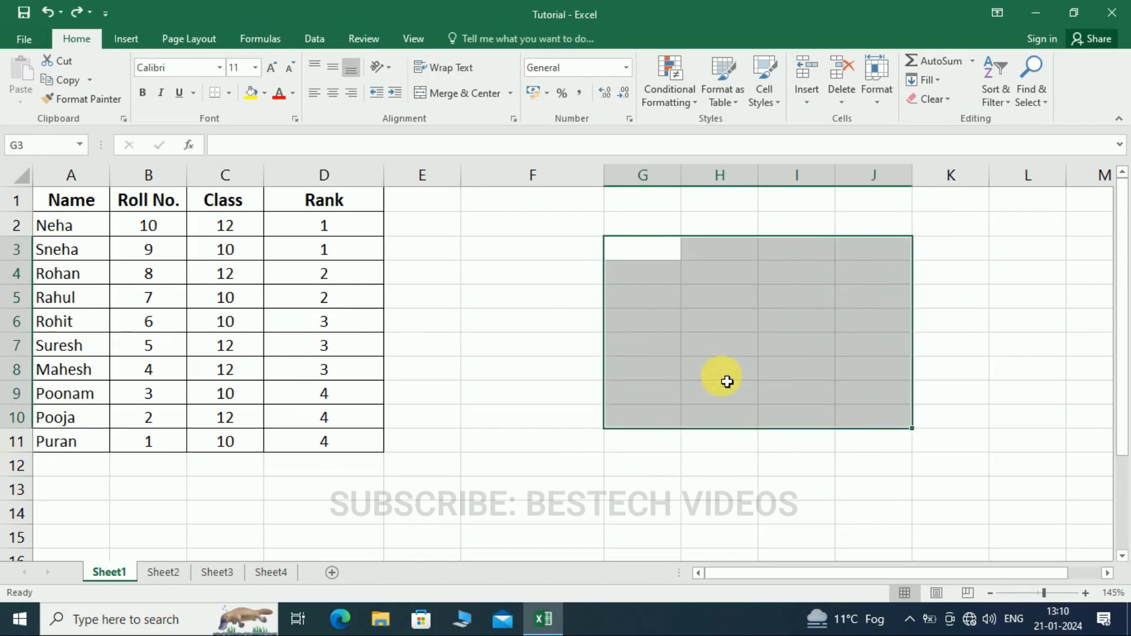
text(1)
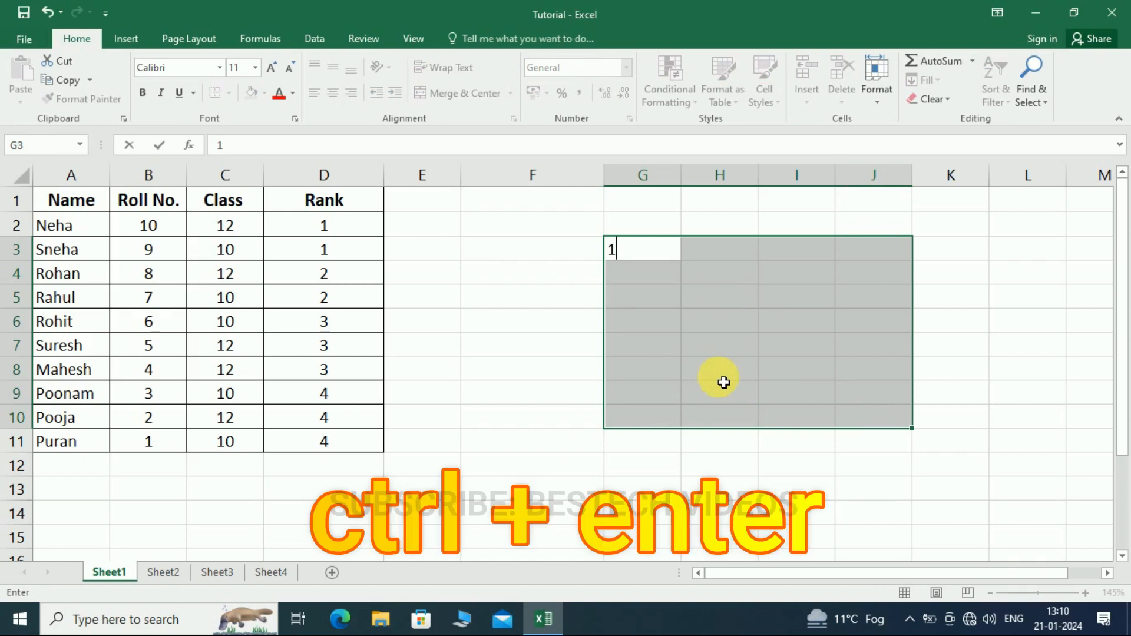
key(ctrl+Return)
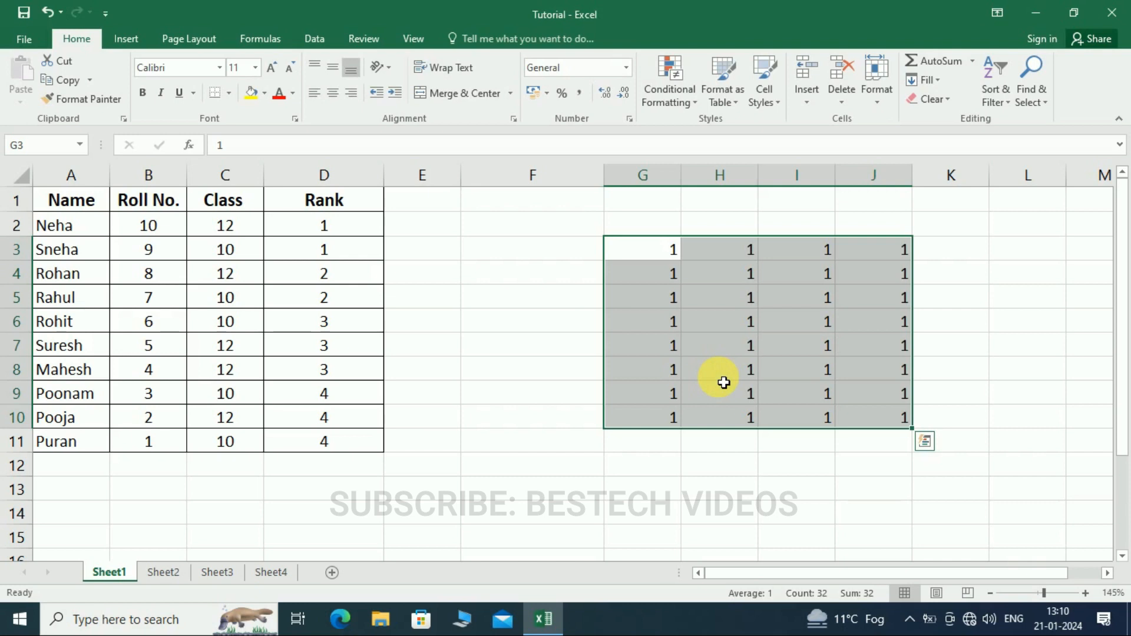
click(498, 325)
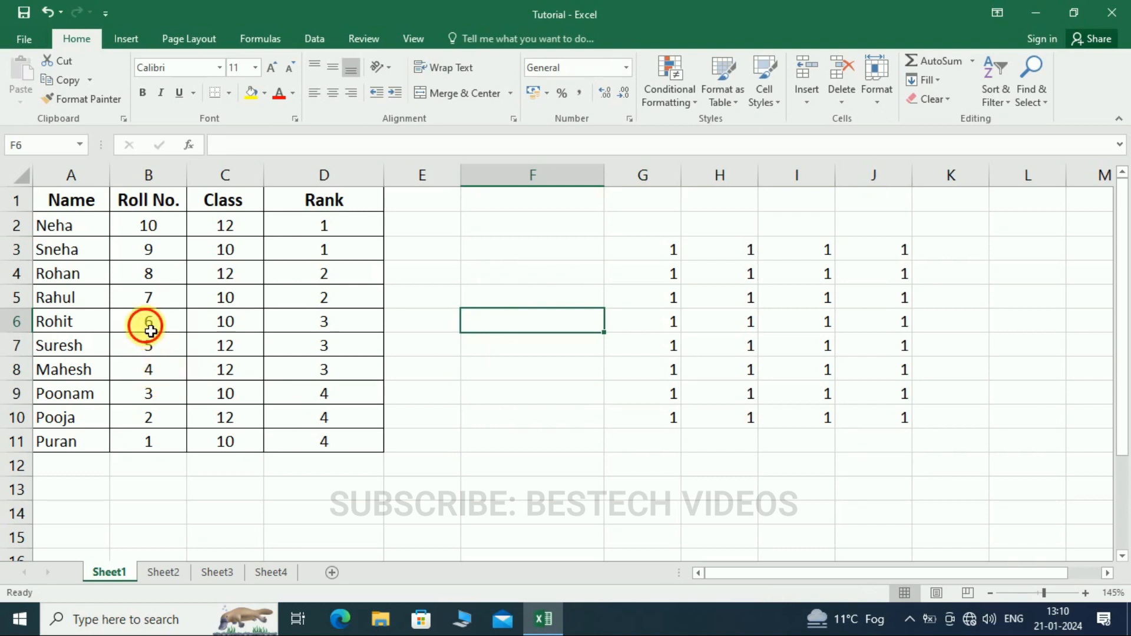
- Select the non-adjacent cells B6, C7, D8, D4 and B8 together in the student table
click(151, 323)
ctrl+click(227, 347)
ctrl+click(336, 369)
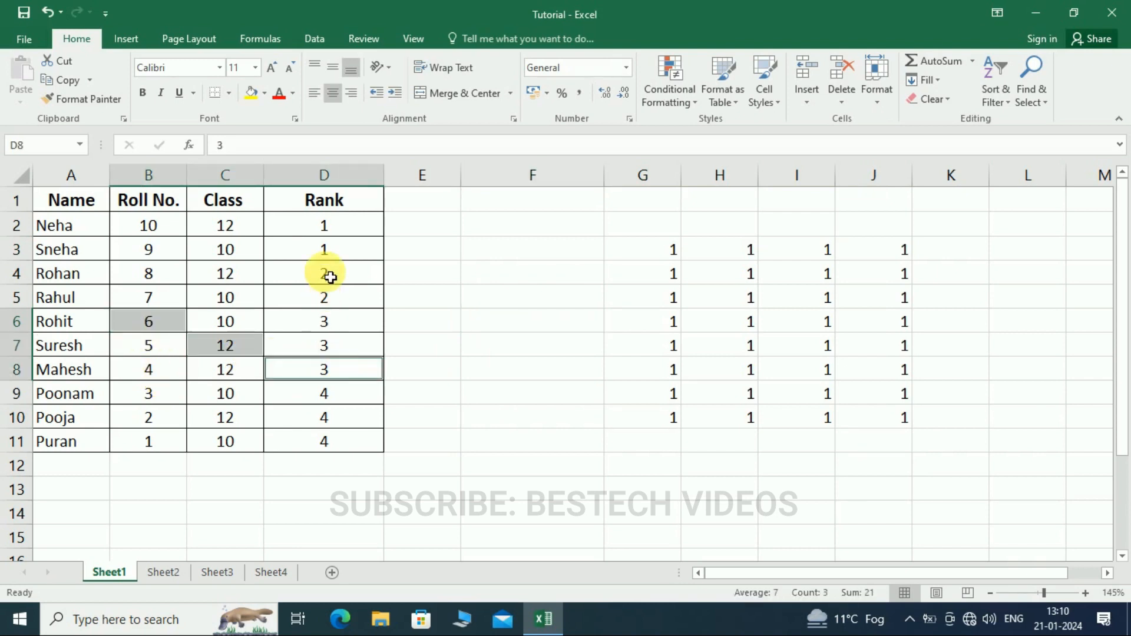
ctrl+click(326, 277)
ctrl+click(175, 382)
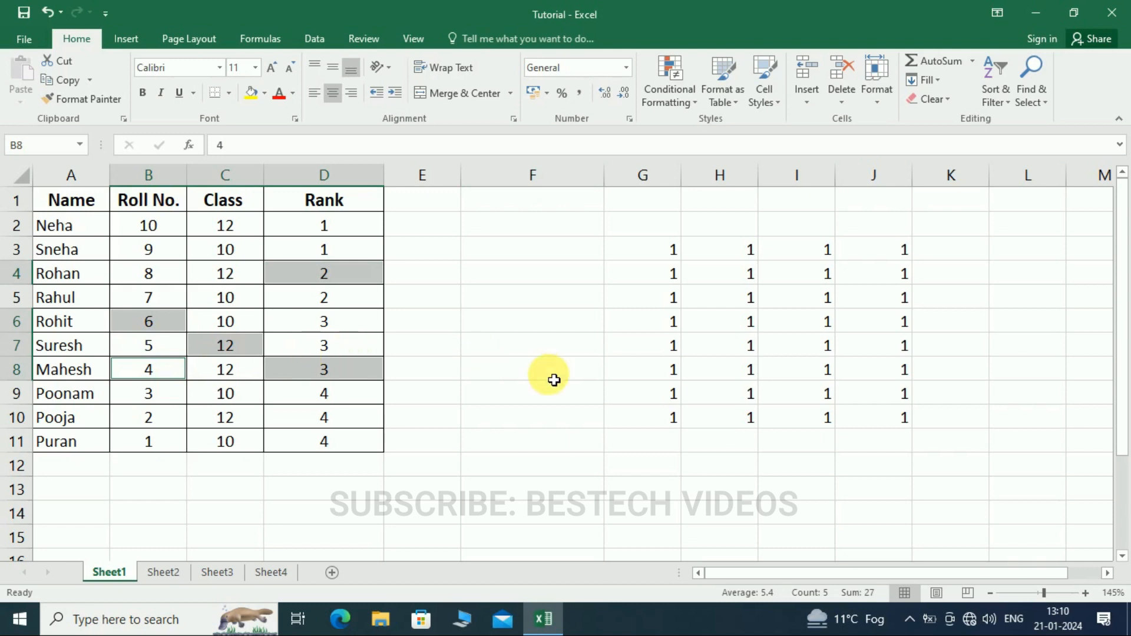
- Fill the separate ranges C17:C22, E17:E22, F17:F22 and H17:H22 with the value 1 in a single entry
scroll(449, 462, down, 4)
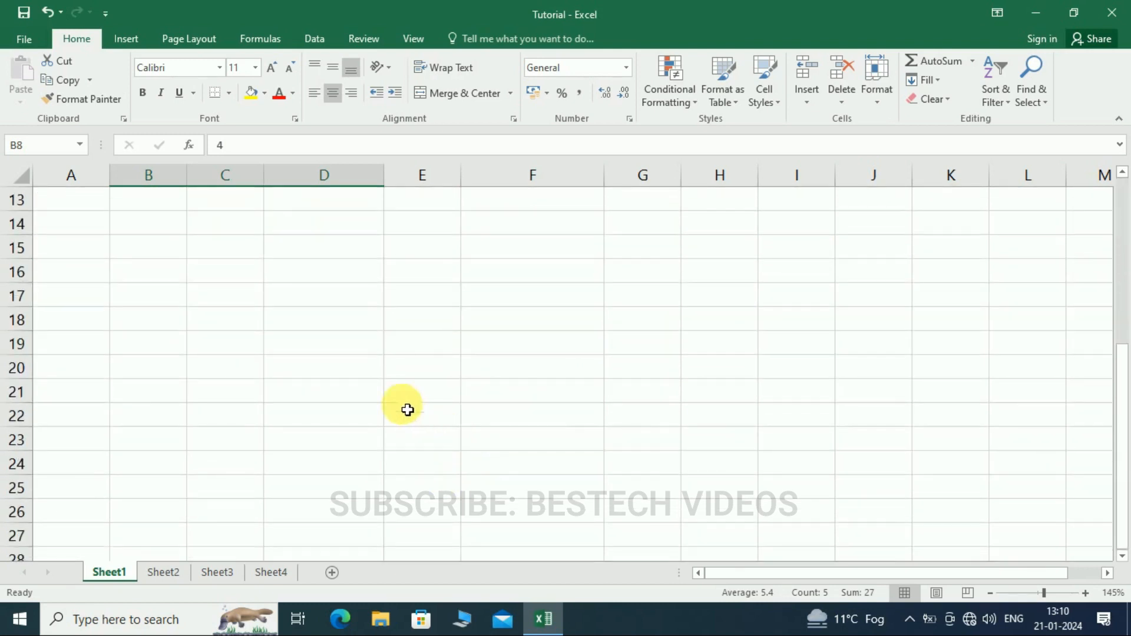
drag(240, 295, 273, 407)
drag(419, 298, 447, 399)
drag(581, 303, 584, 409)
drag(745, 293, 732, 416)
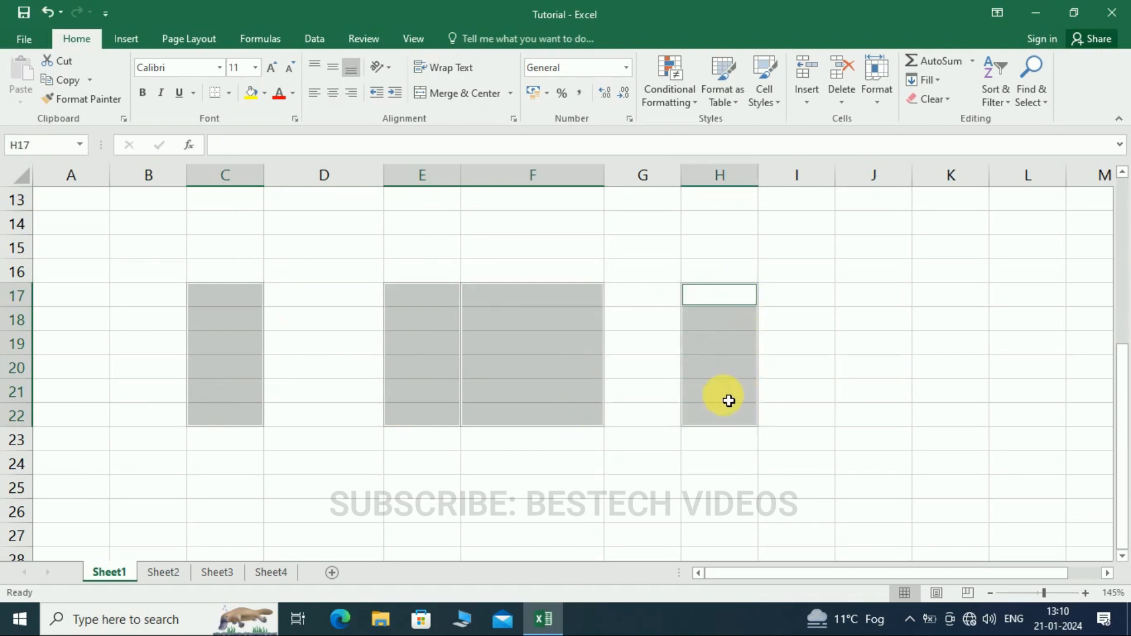
text(1)
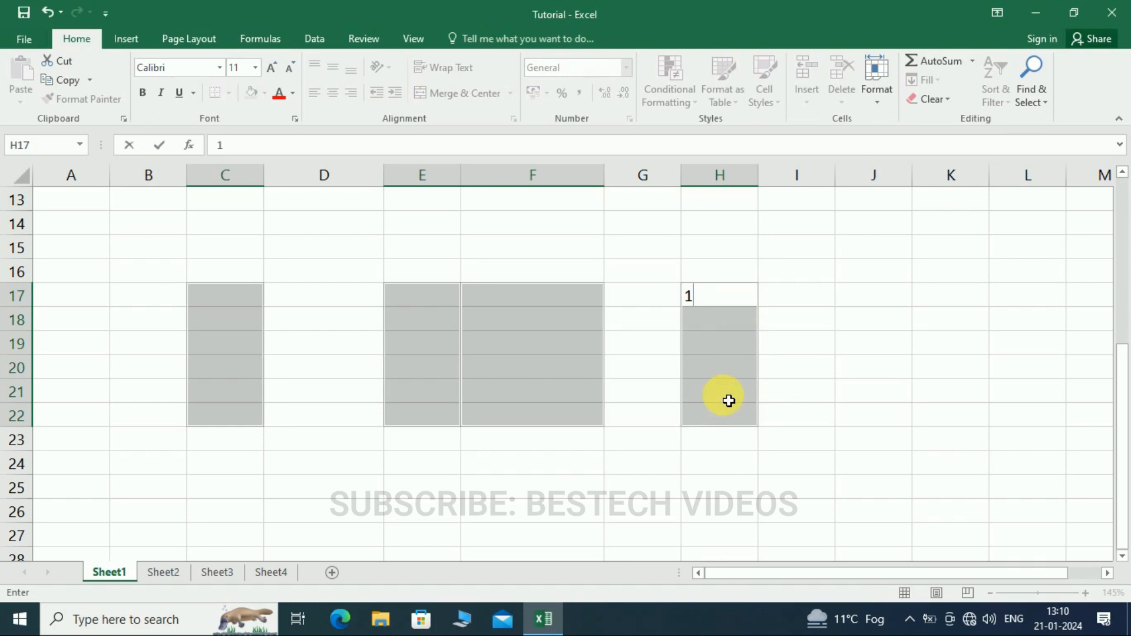
key(ctrl+Return)
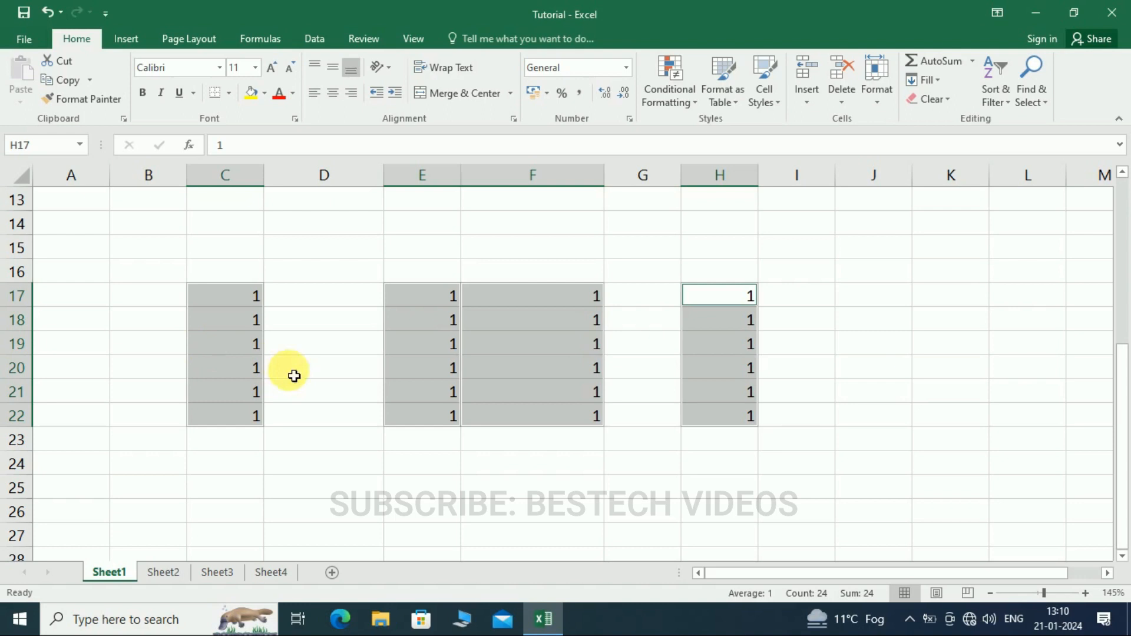
scroll(311, 384, up, 4)
scroll(470, 397, down, 5)
scroll(470, 397, down, 1)
scroll(475, 393, up, 6)
click(500, 370)
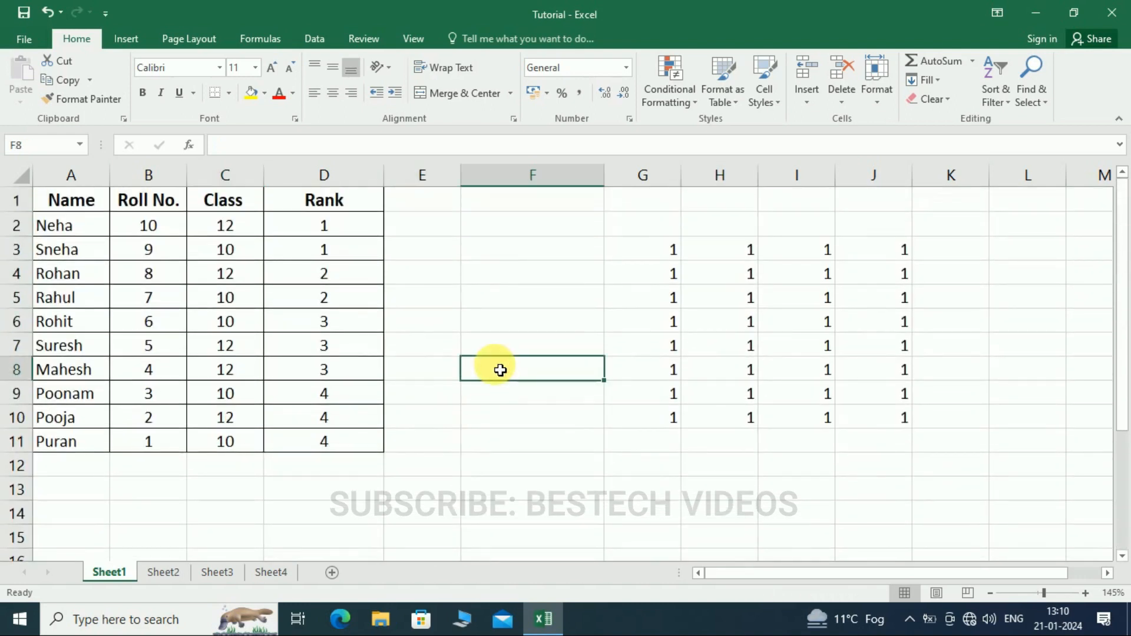